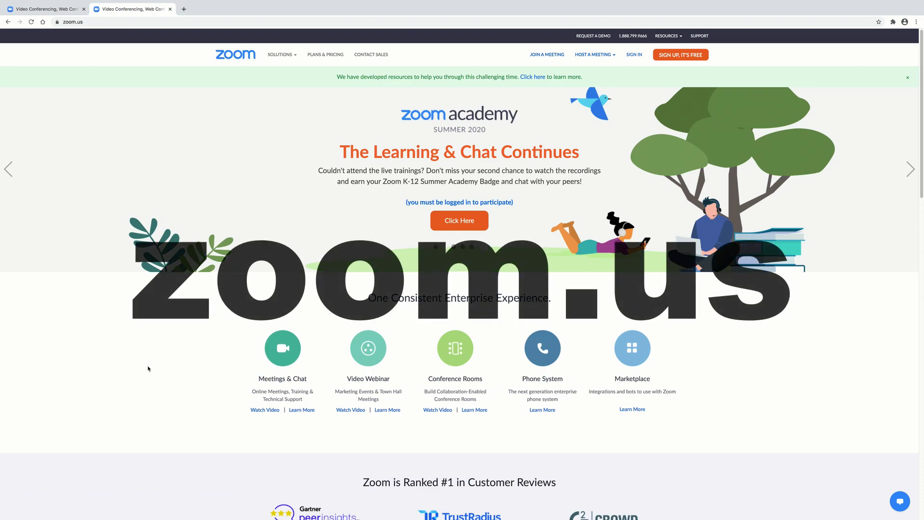
- Open the zoom.us Plans & Pricing page to compare the Basic, Pro, Business and Enterprise plans
click(326, 54)
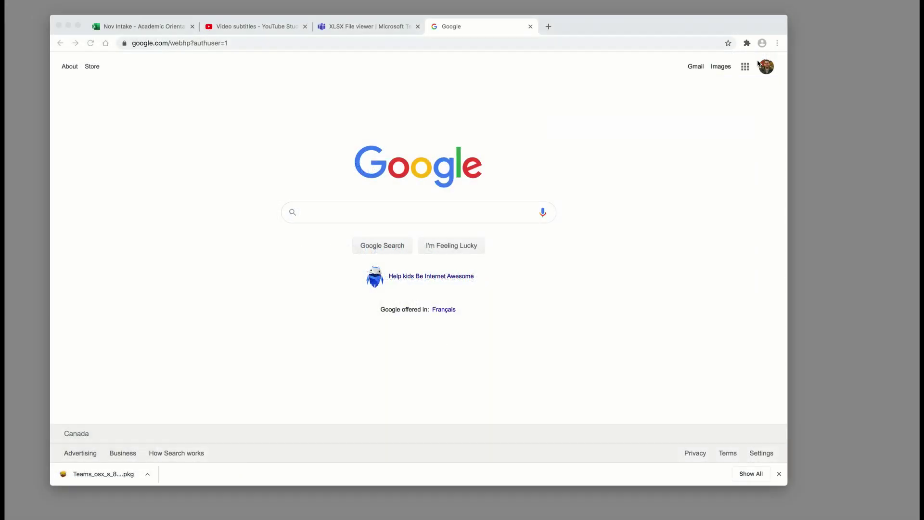
- Open Google Drive from the Google apps grid to view My Drive's Quick Access videos
click(745, 67)
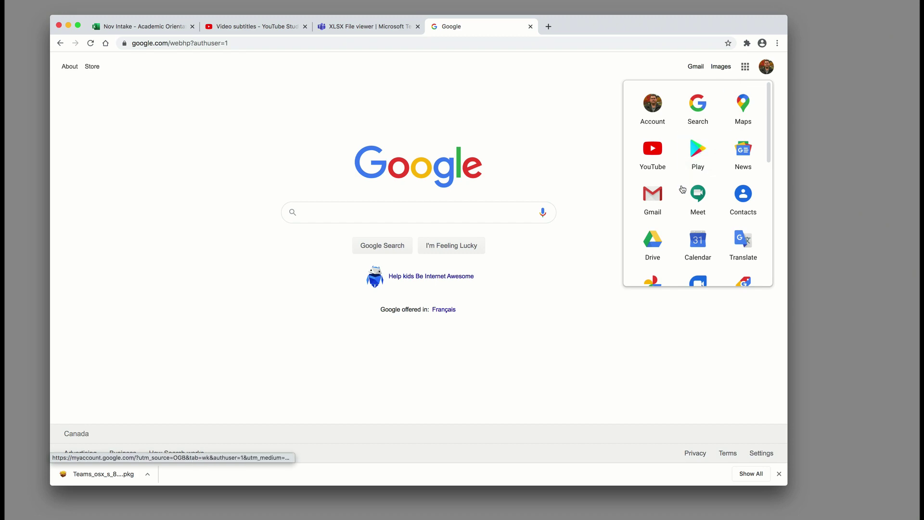
click(657, 235)
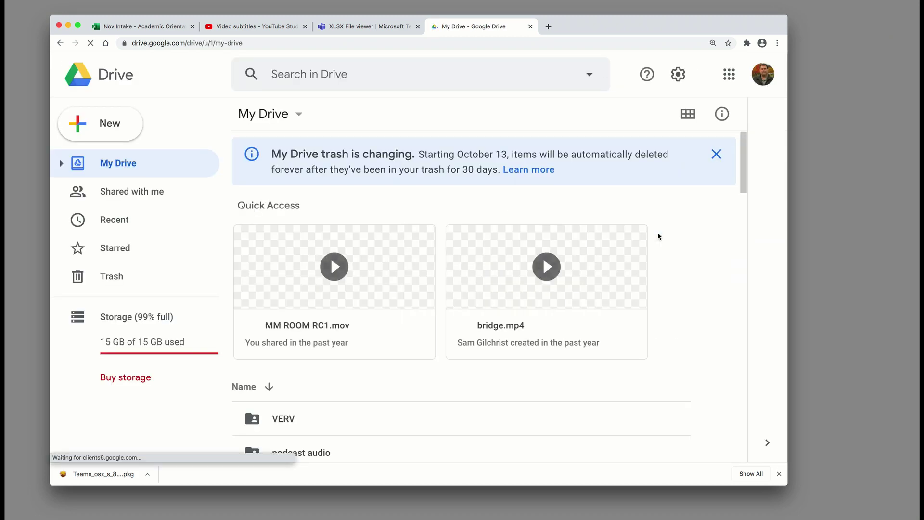
drag(921, 153, 382, 139)
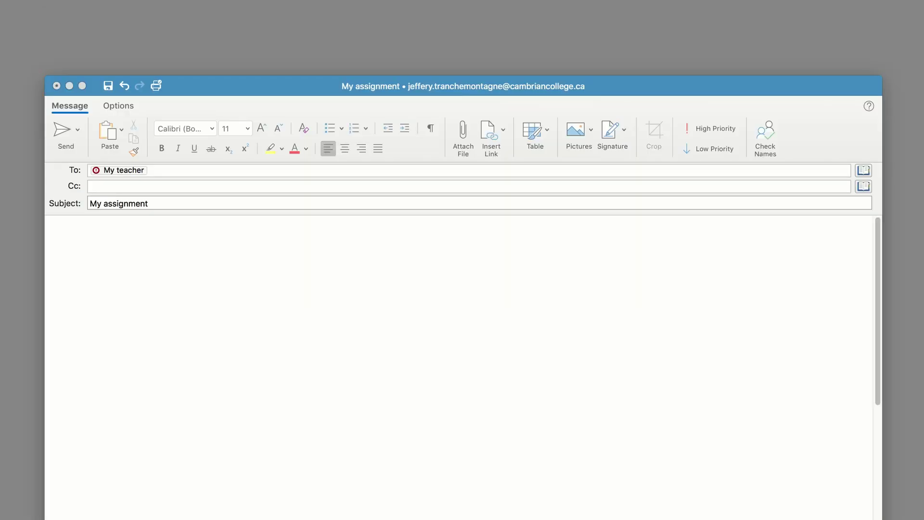
- Try attaching the HMPD Orientation RC1 recording from the Desktop to the Outlook draft
click(462, 134)
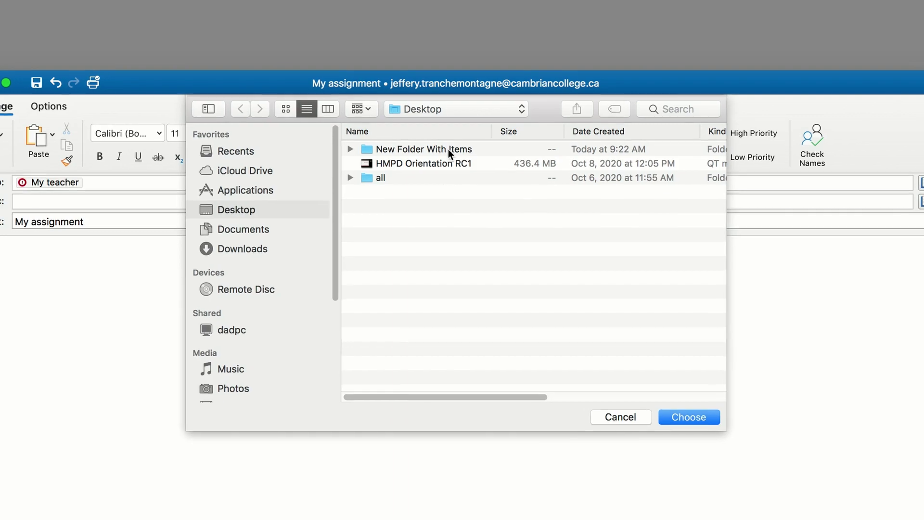
click(423, 163)
click(706, 446)
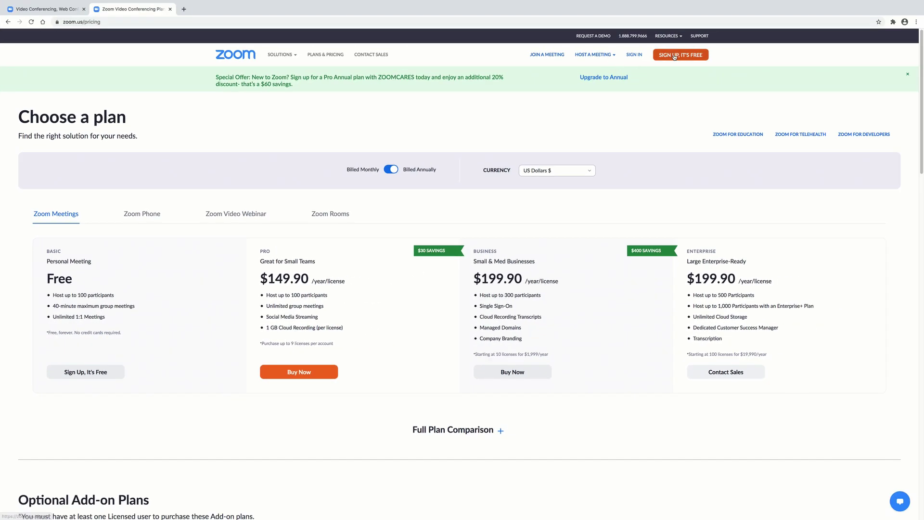
- Start the free Zoom sign-up and verify the date of birth as Feb 4, 1932
click(674, 57)
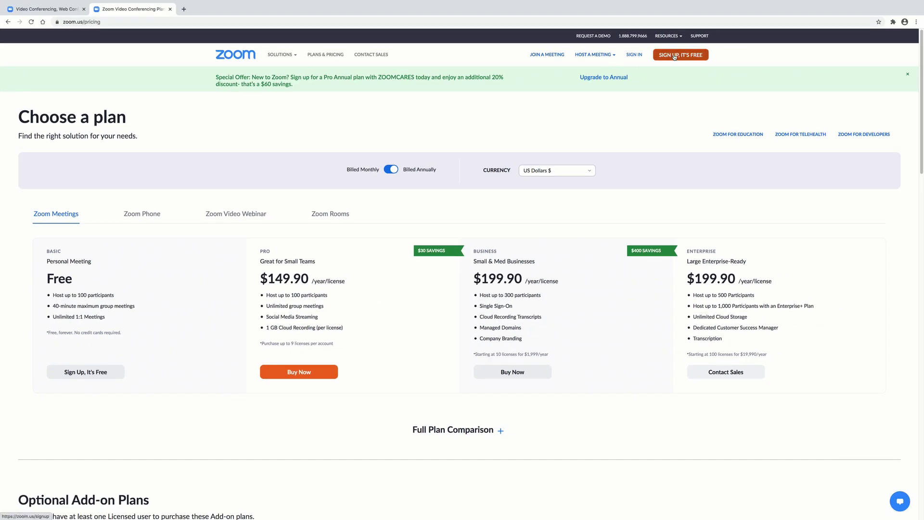
click(389, 161)
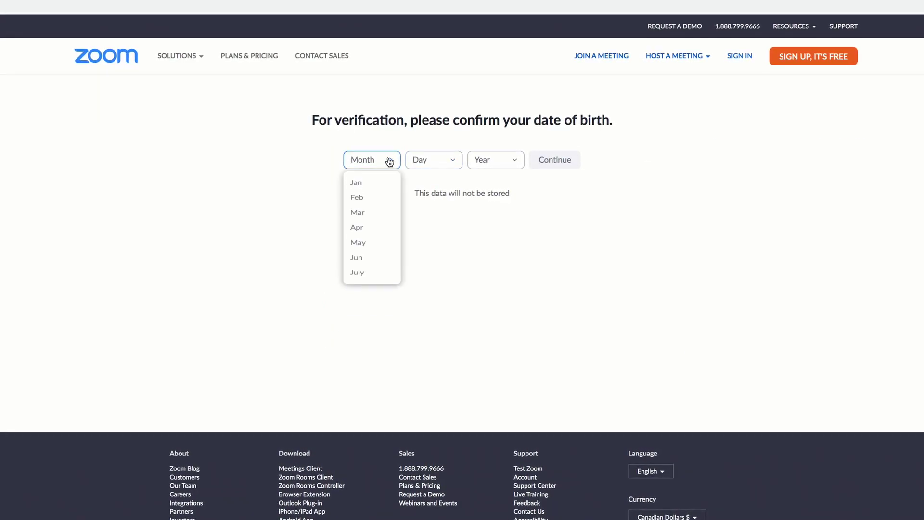
click(368, 198)
click(434, 163)
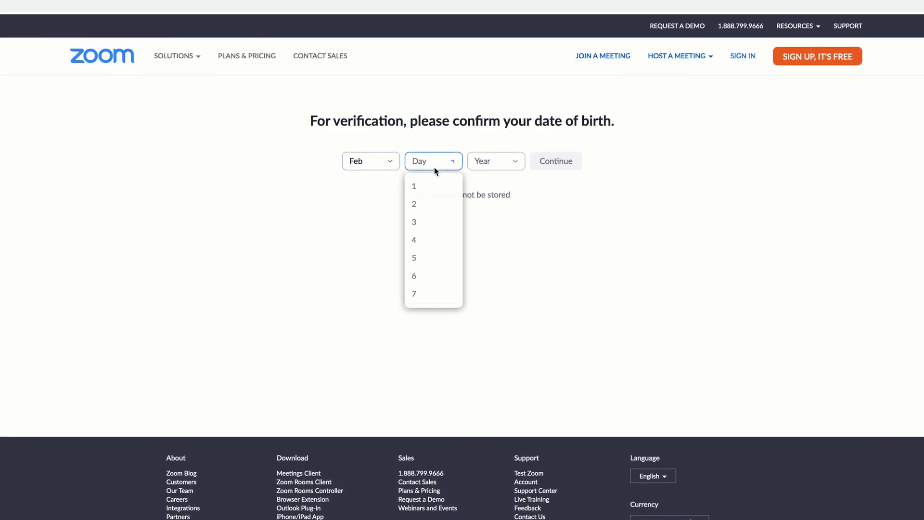
click(431, 242)
click(510, 162)
scroll(505, 278, down, 20)
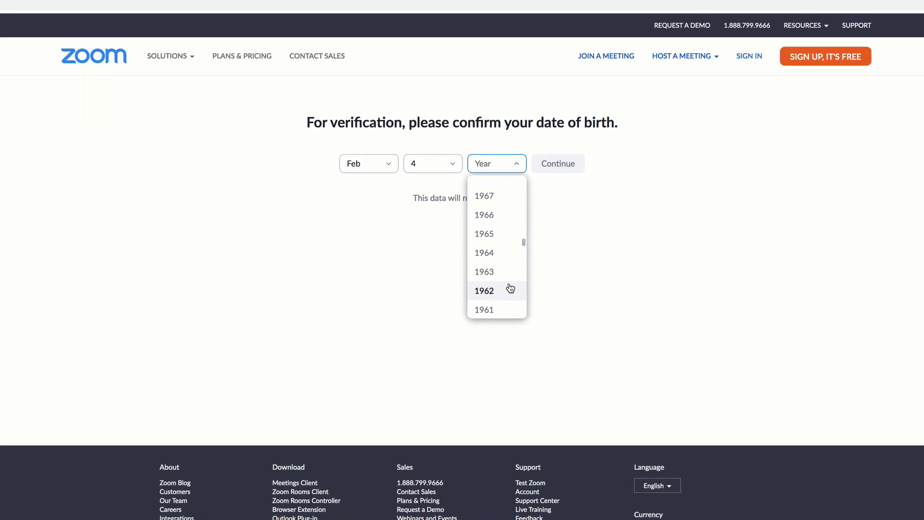
click(501, 291)
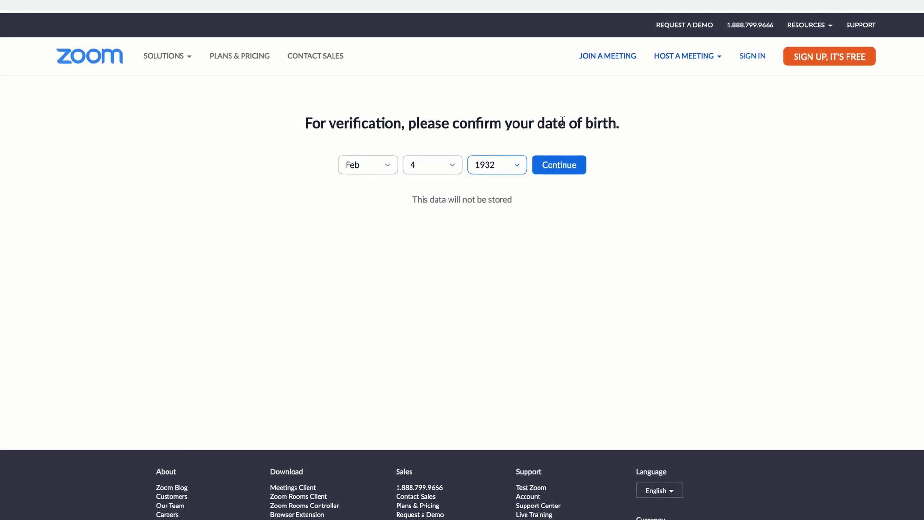
click(564, 166)
- Fill in the saved work email and submit the free account sign-up
click(389, 176)
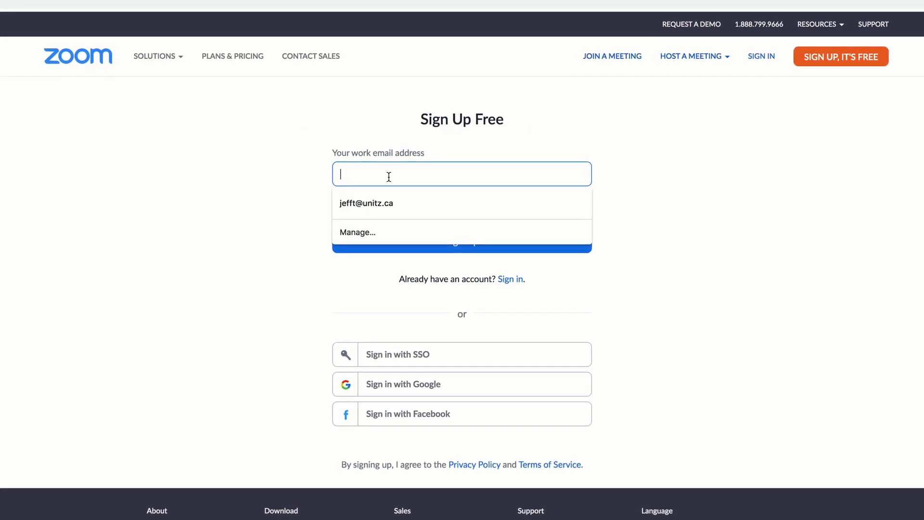
click(378, 203)
click(469, 249)
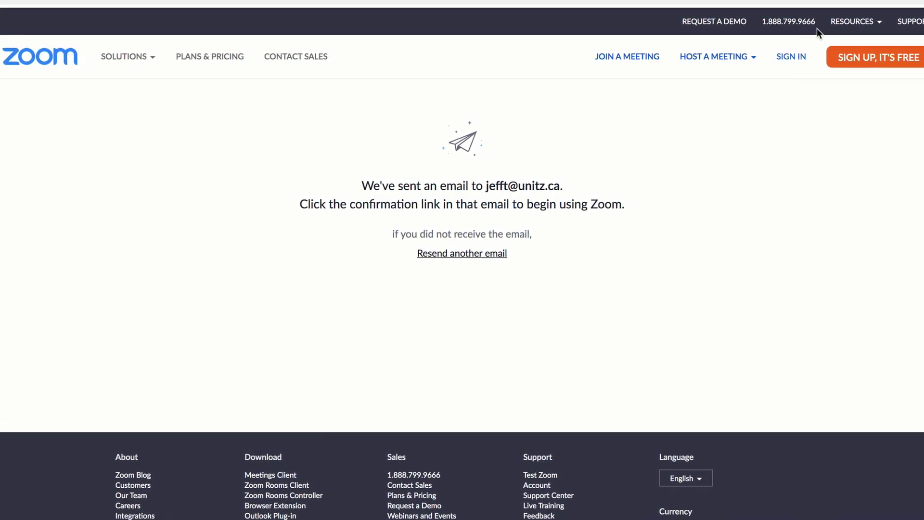
- Sign in with the saved credentials and show the Host a Meeting options
click(792, 56)
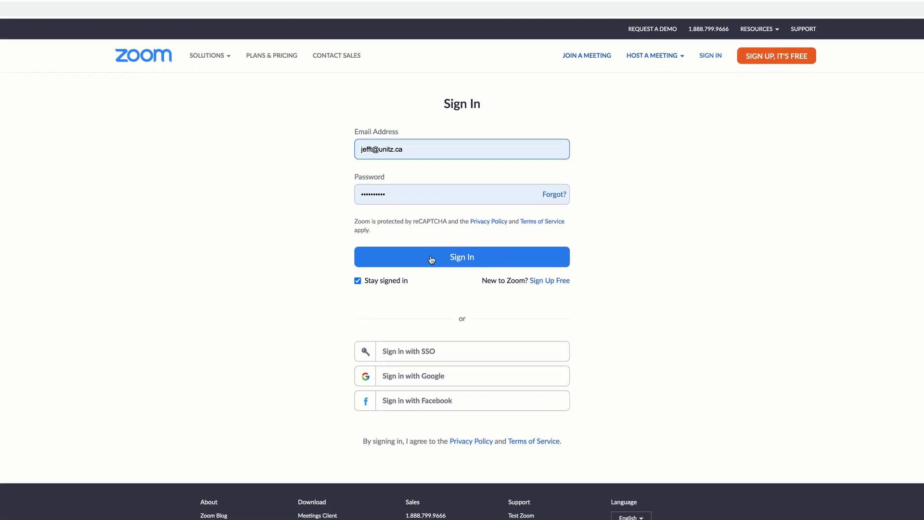
click(432, 259)
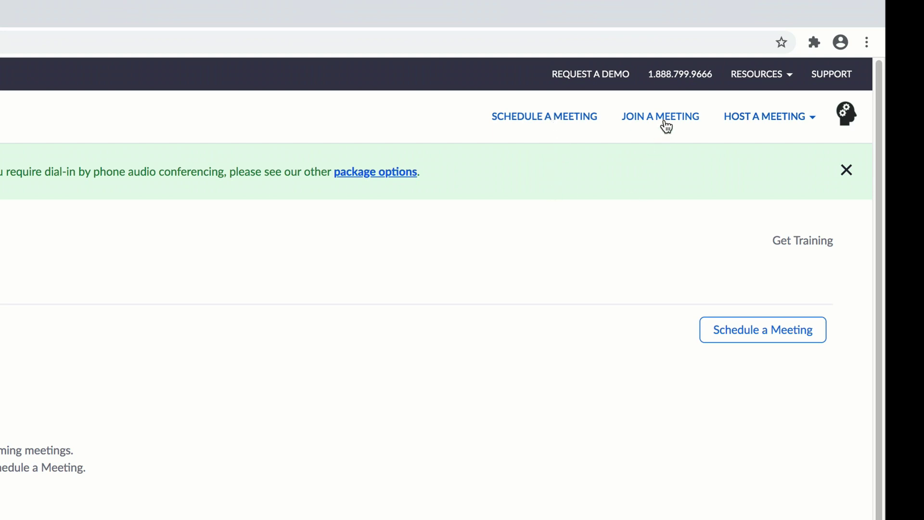
click(763, 117)
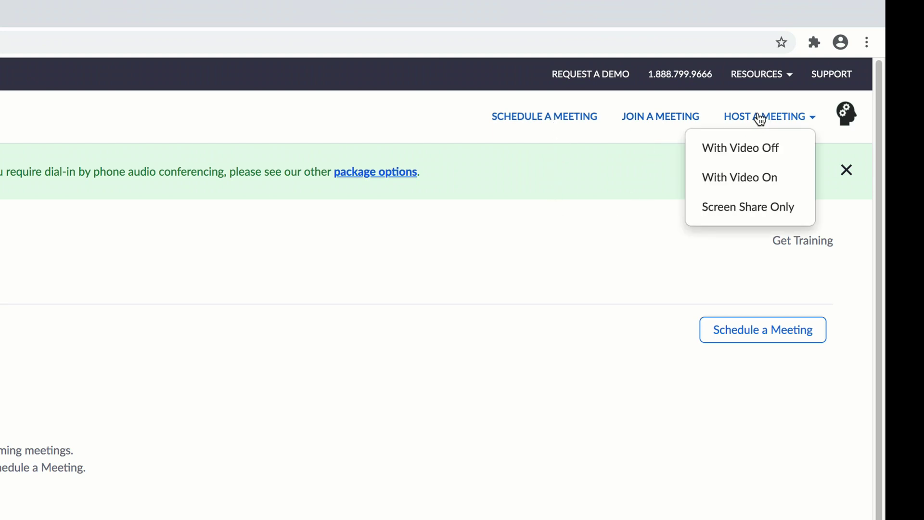
- Host a new meeting with video on in the Zoom app, maximised, with the webcam started
click(768, 178)
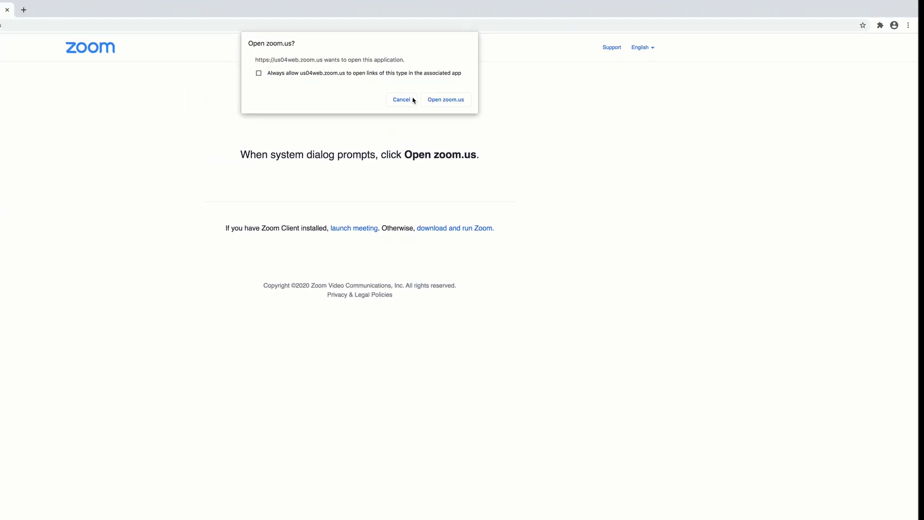
click(308, 124)
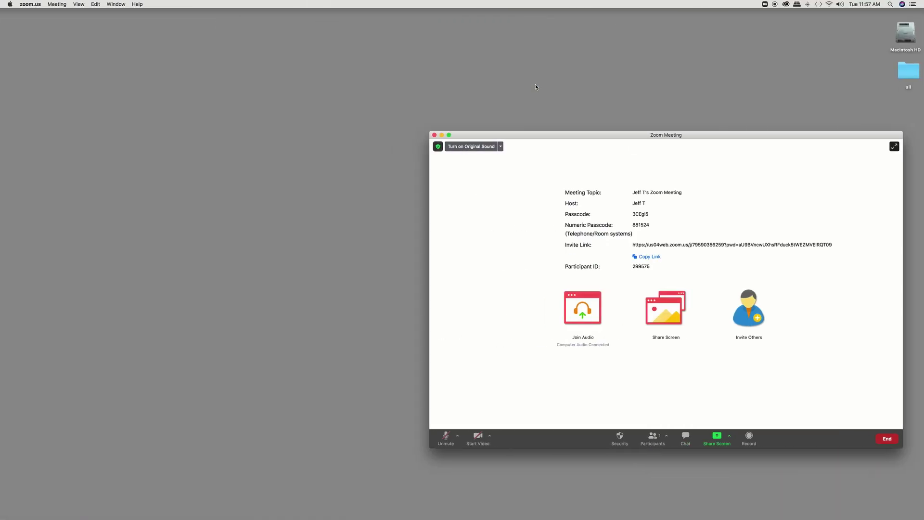
click(449, 135)
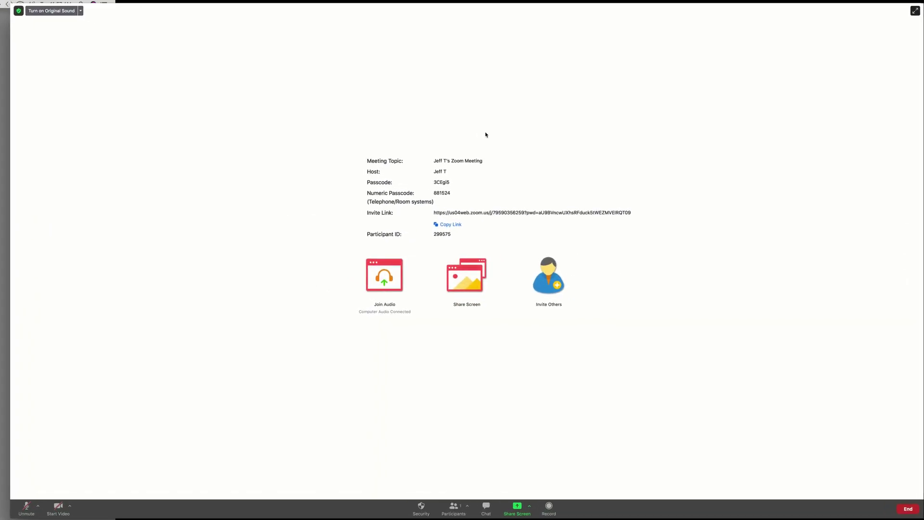
click(49, 509)
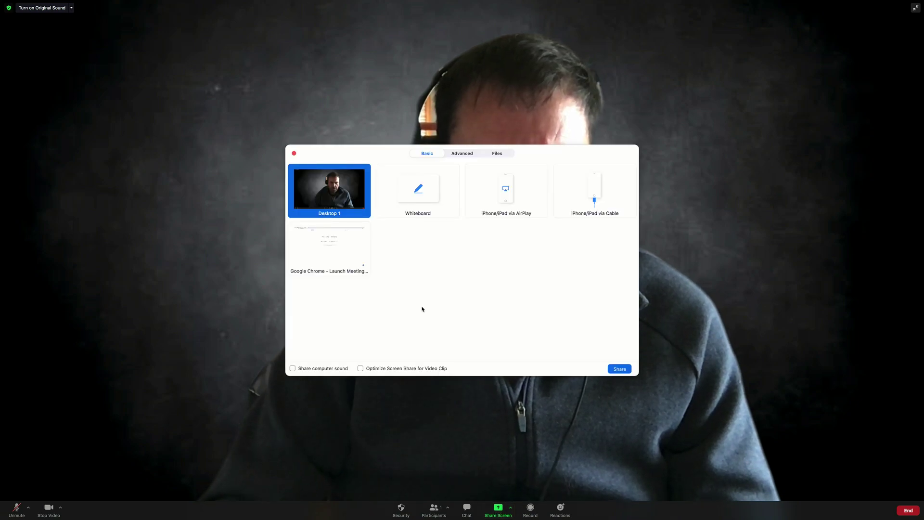
- Share the Google Chrome – Launch Meeting window into the meeting
click(332, 255)
click(618, 368)
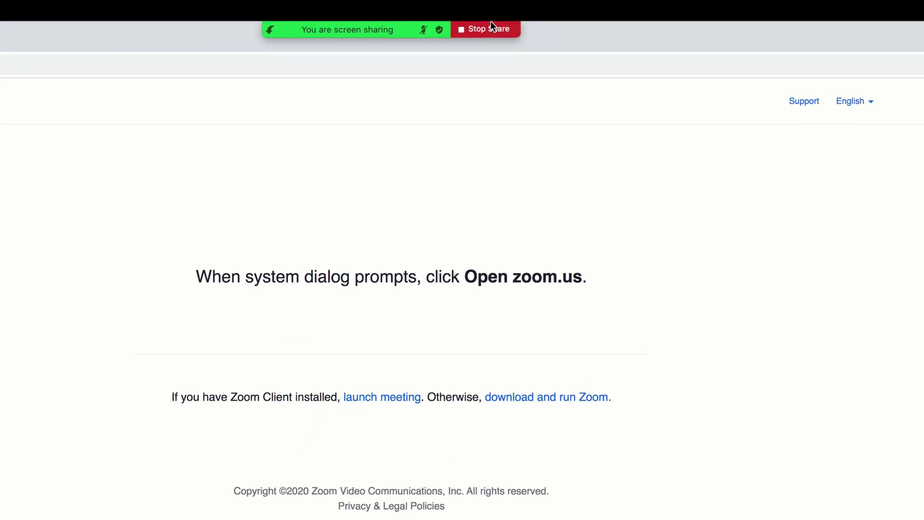
- Start recording the meeting from the More menu, proceeding without audio
mouse_move(486, 28)
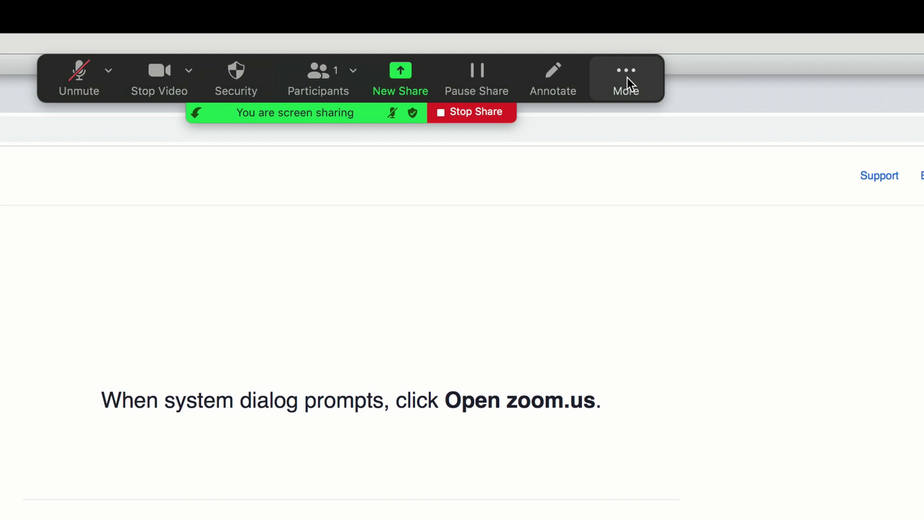
click(628, 78)
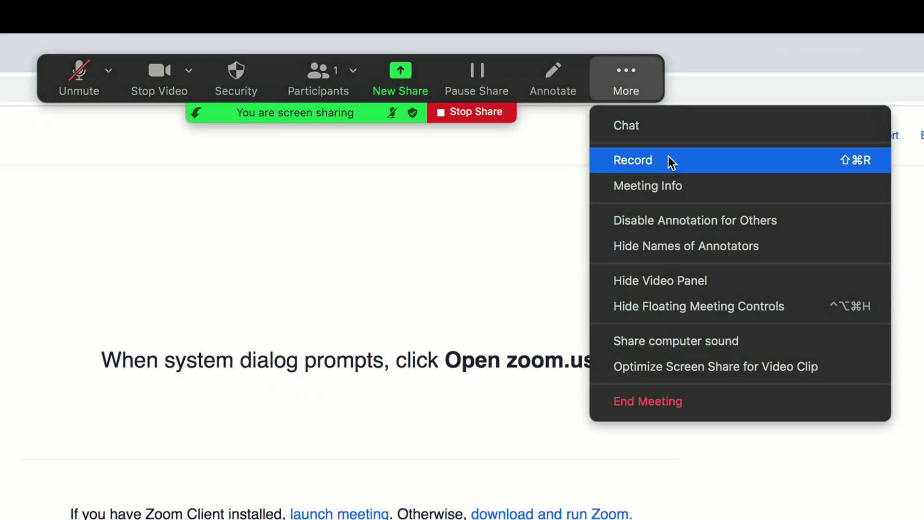
click(669, 161)
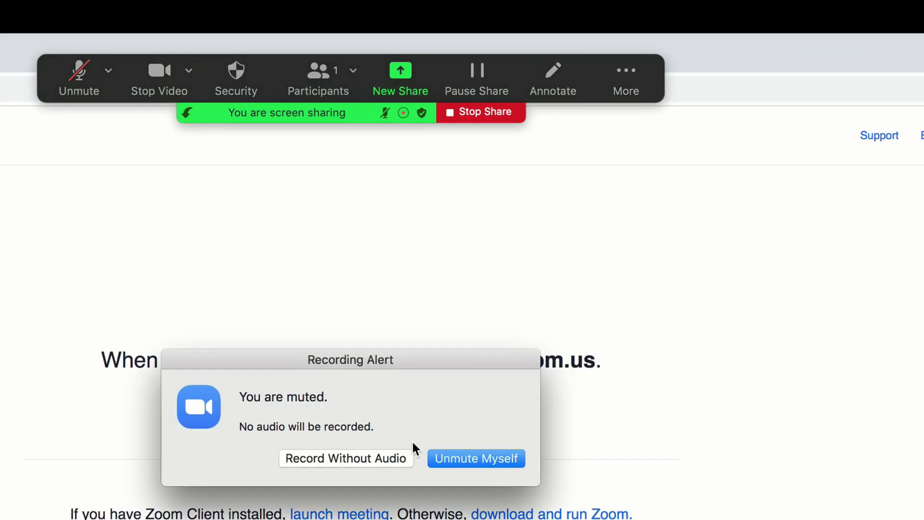
click(366, 460)
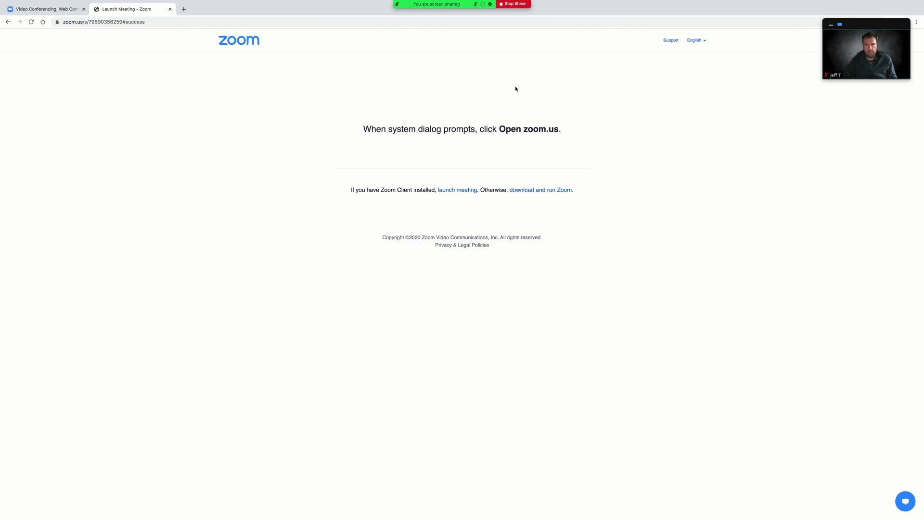
- Switch the page language to Español and back to English, then stop sharing the browser
click(167, 23)
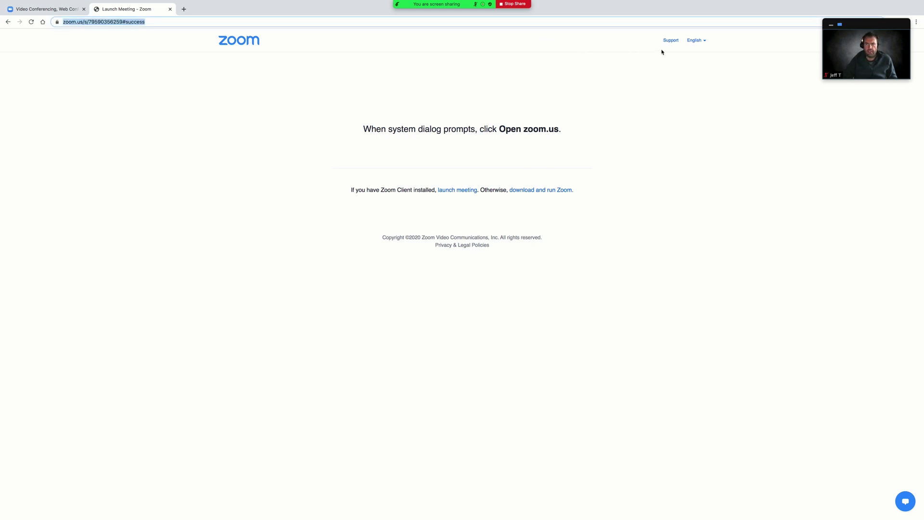
click(702, 41)
click(689, 75)
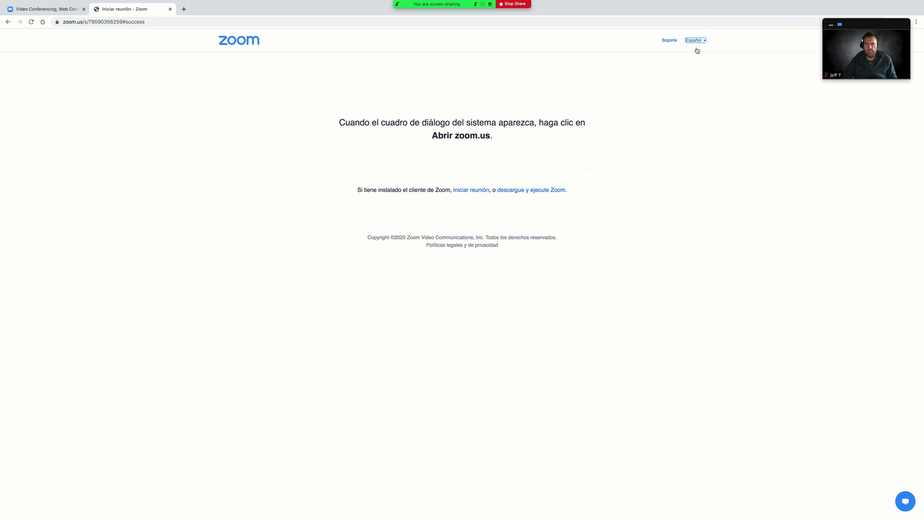
click(700, 40)
click(692, 63)
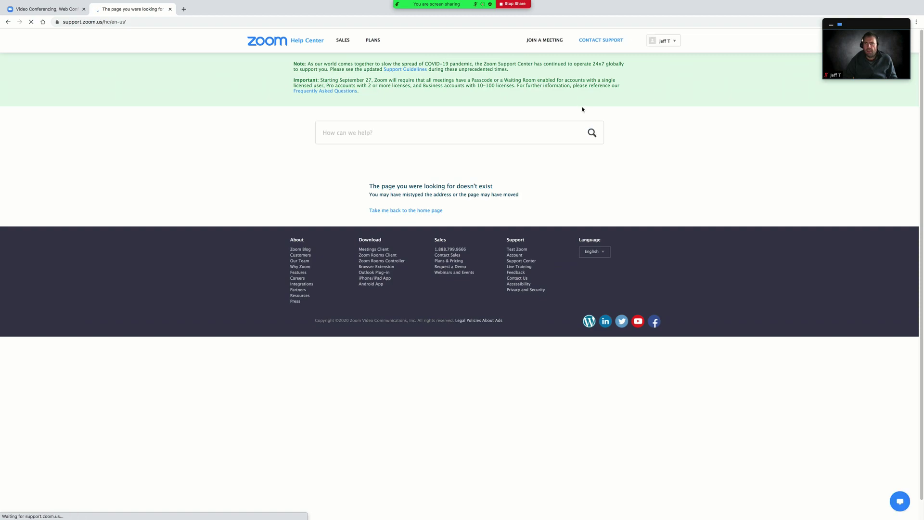
click(515, 4)
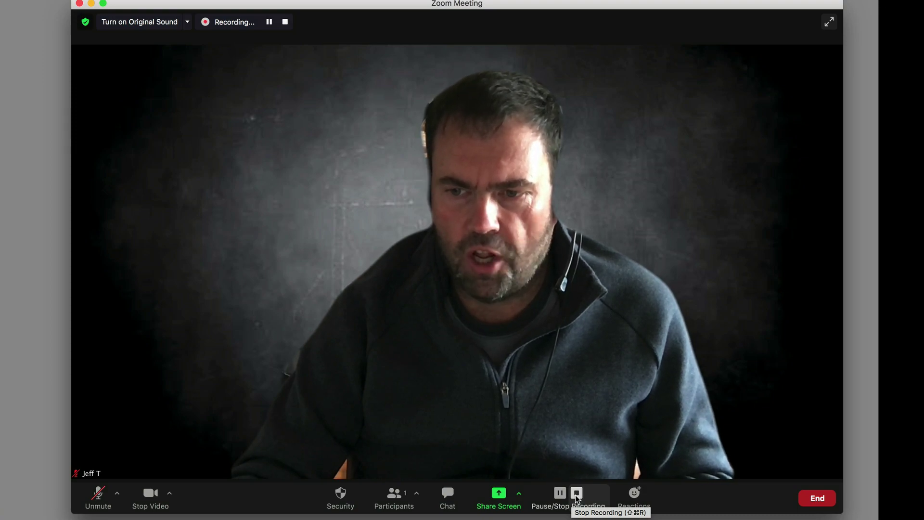
- Stop the recording and end the meeting for all participants
click(577, 495)
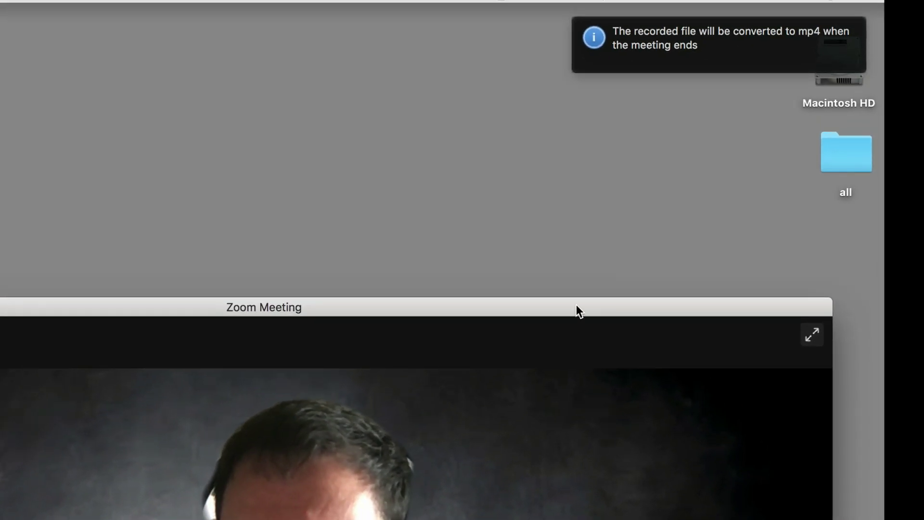
mouse_move(709, 25)
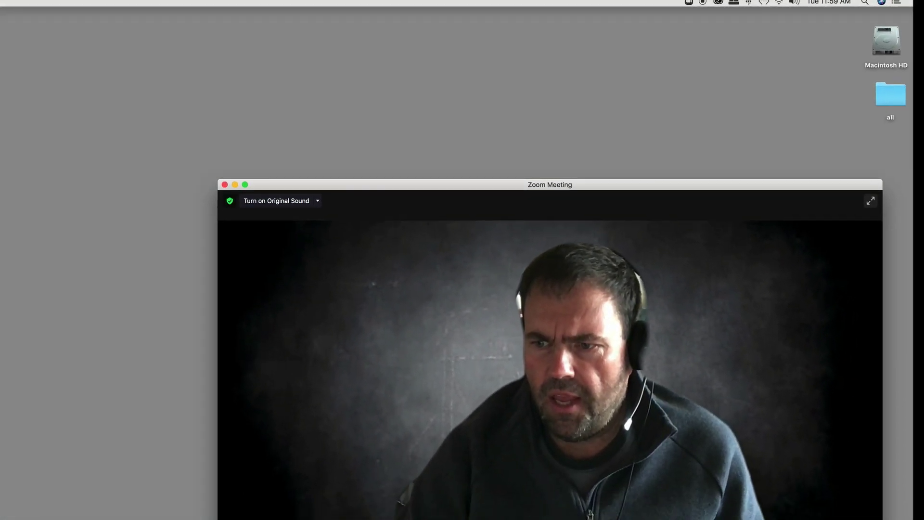
key(super+w)
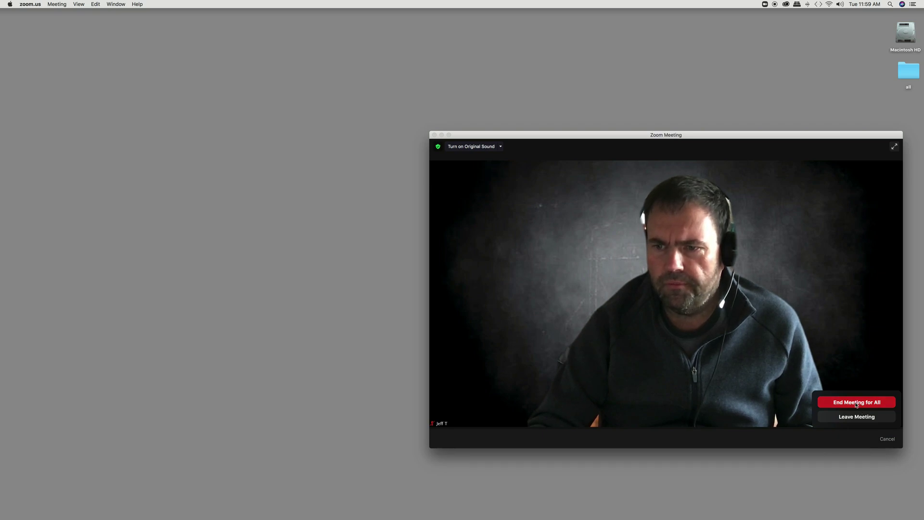
click(856, 403)
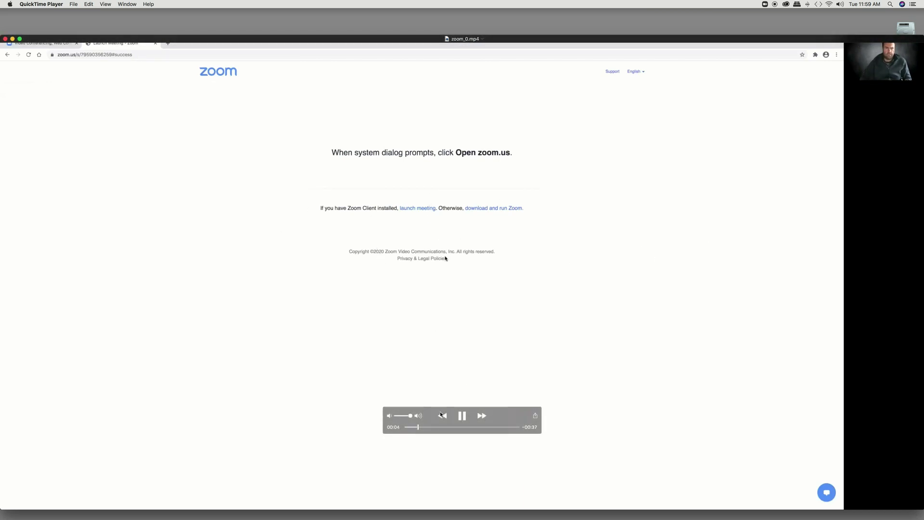
- Scrub zoom_0.mp4 forward in QuickTime Player to about 00:25
drag(424, 432, 348, 425)
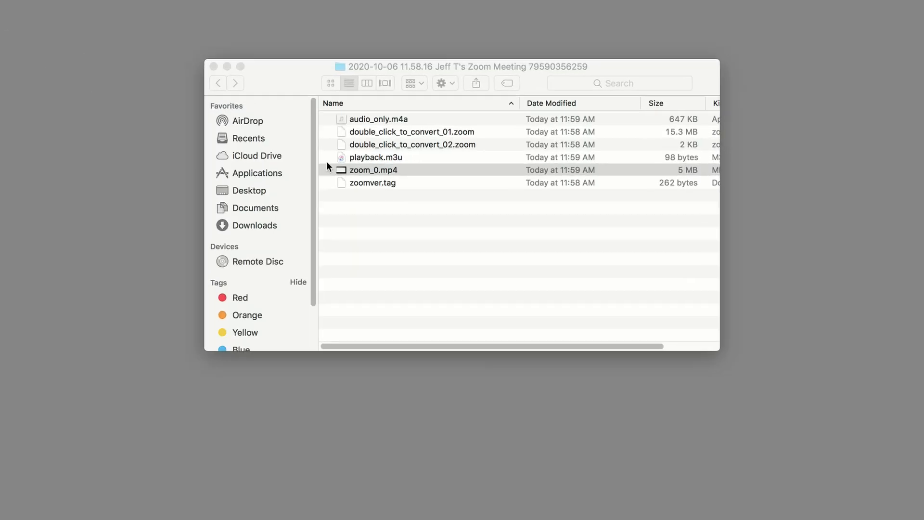
- Rename zoom_0.mp4 by replacing 'zoom_0' with the presenter's name plus 'group presentation-IGCC.'
click(378, 171)
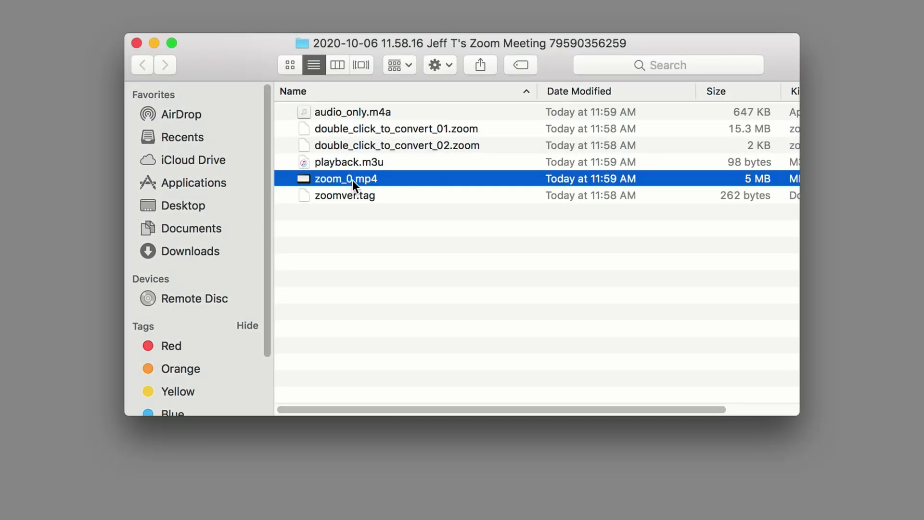
click(378, 171)
drag(356, 181, 286, 172)
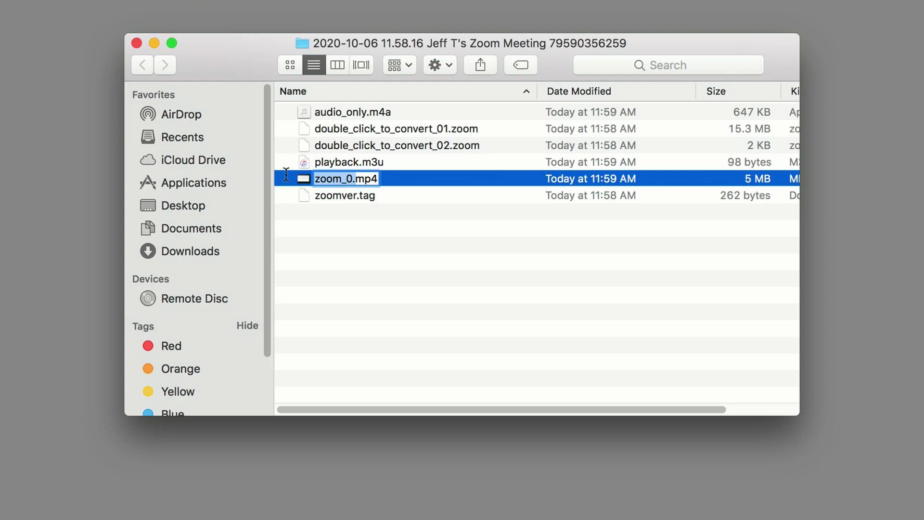
text(Jeff group)
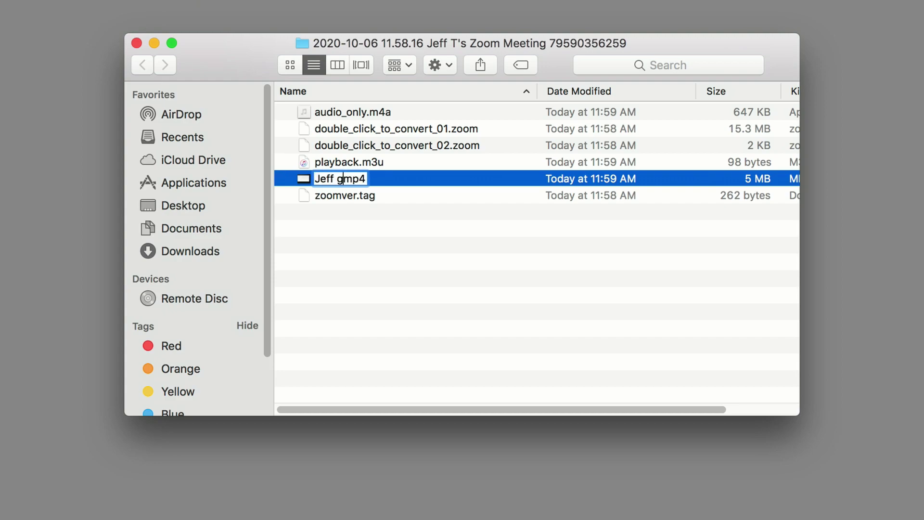
text( presentatio)
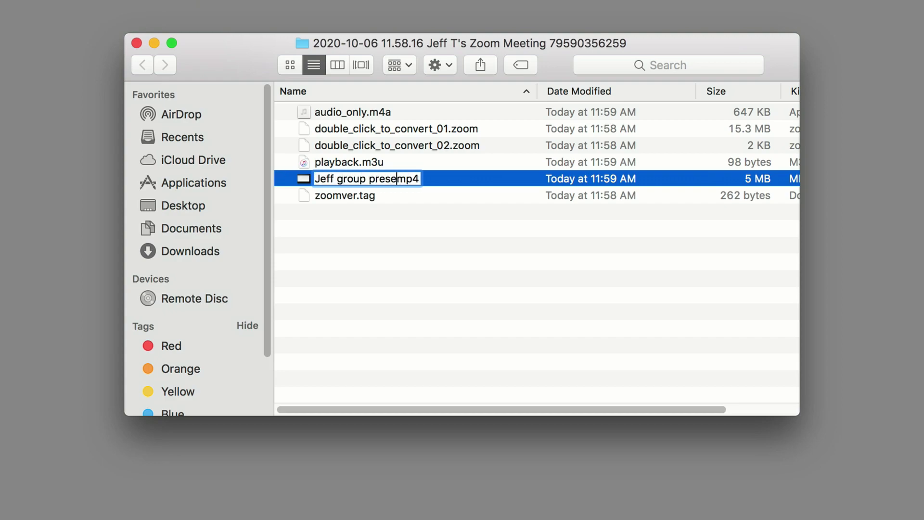
text(n)
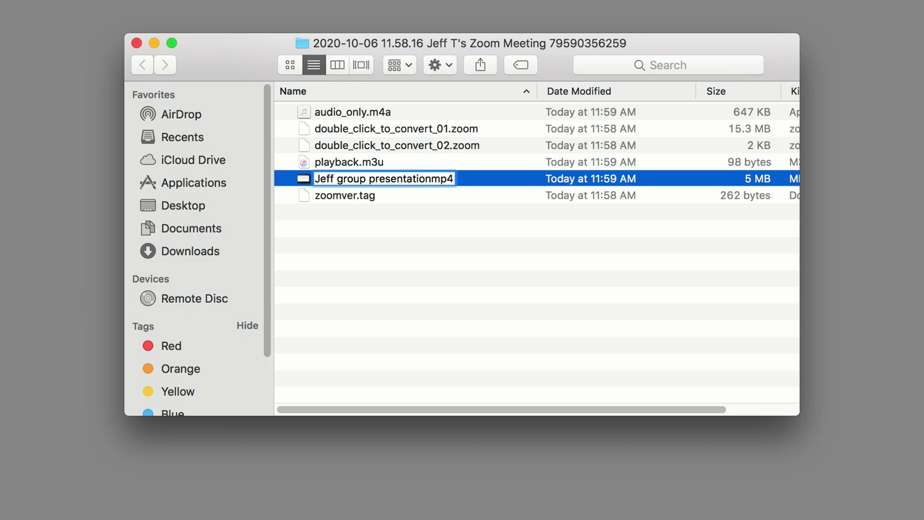
text(-IGCC)
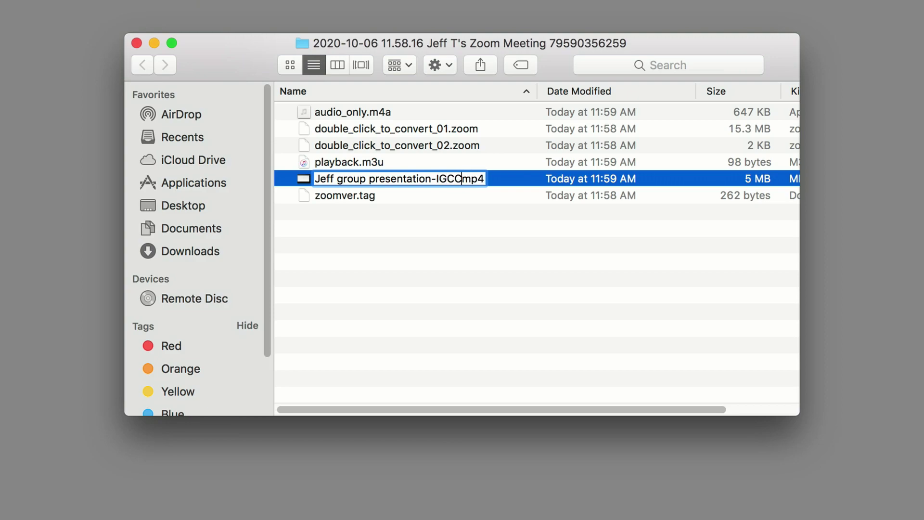
text(.)
- Confirm the new 'group presentation-IGCC.mp4' name for the recording
key(Return)
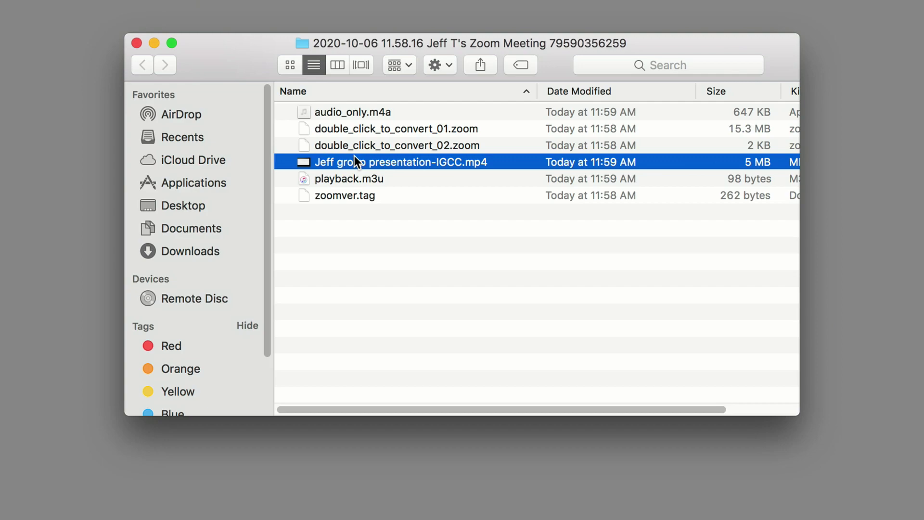
click(377, 163)
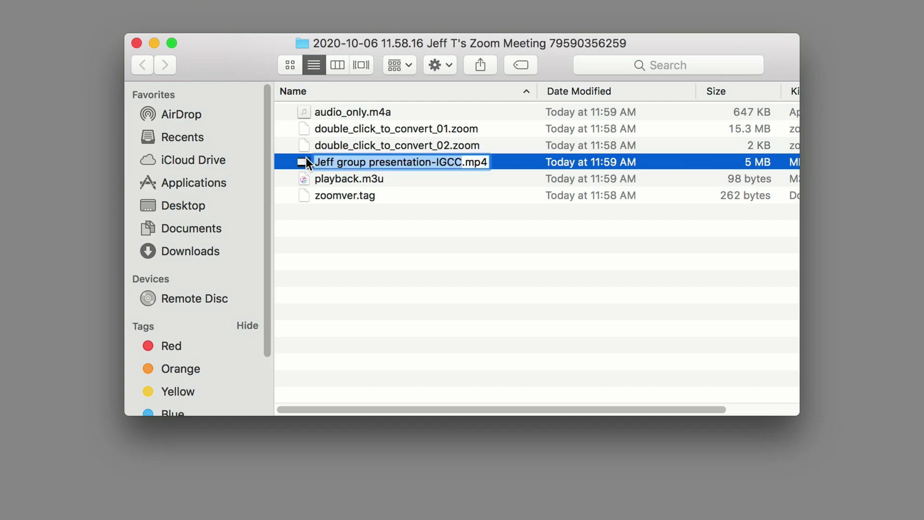
click(303, 162)
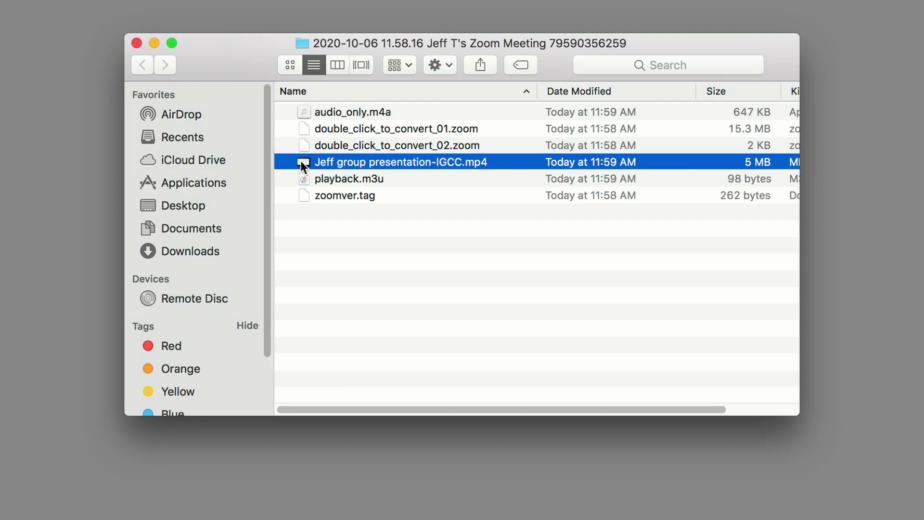
- Copy the renamed video file and paste it onto the desktop
right_click(342, 157)
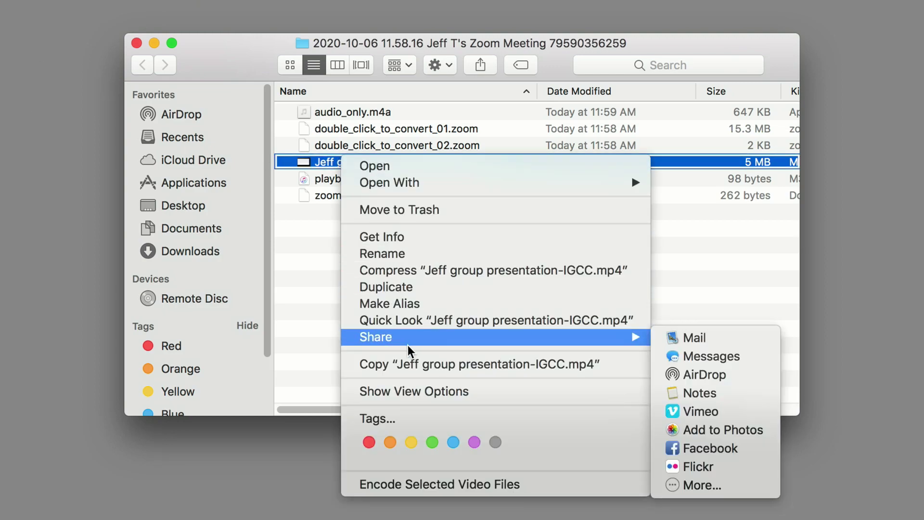
click(413, 365)
right_click(225, 66)
right_click(224, 66)
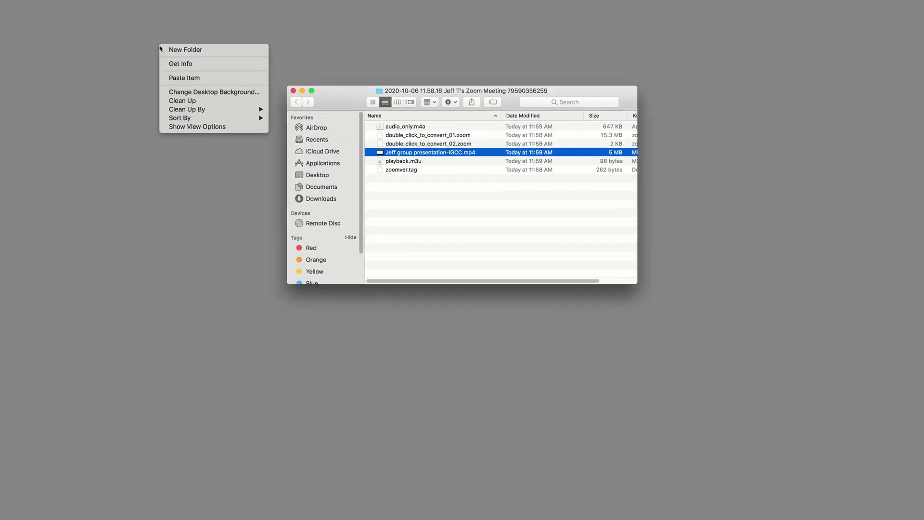
click(245, 91)
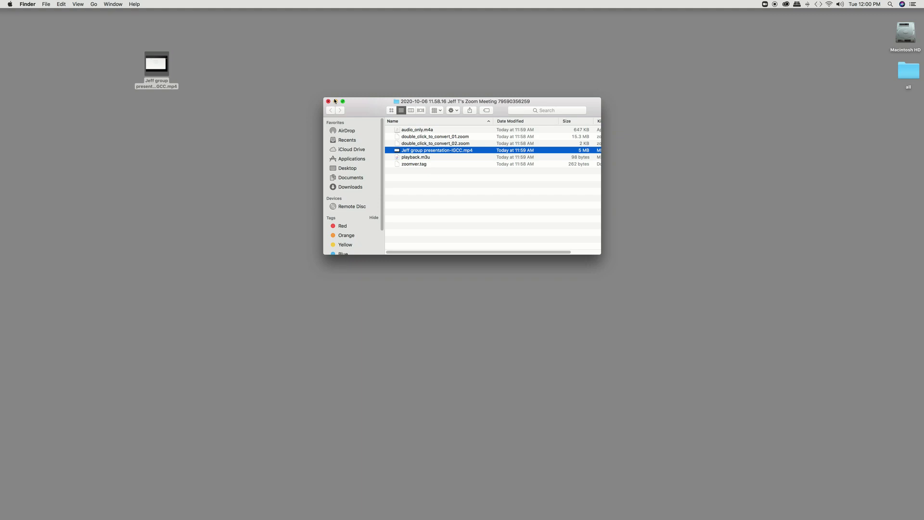
- Check the desktop video copy's Get Info details (5 MB MPEG-4 movie), then close it
mouse_move(157, 66)
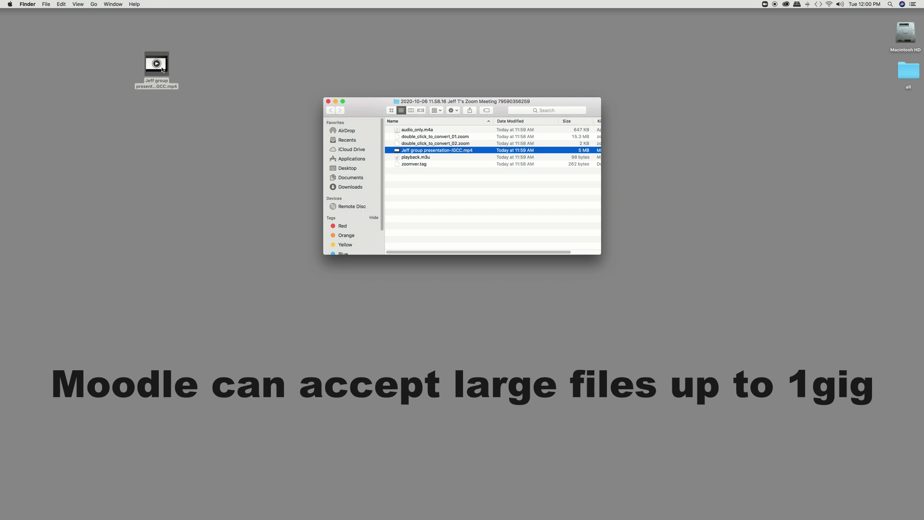
click(163, 71)
key(super+i)
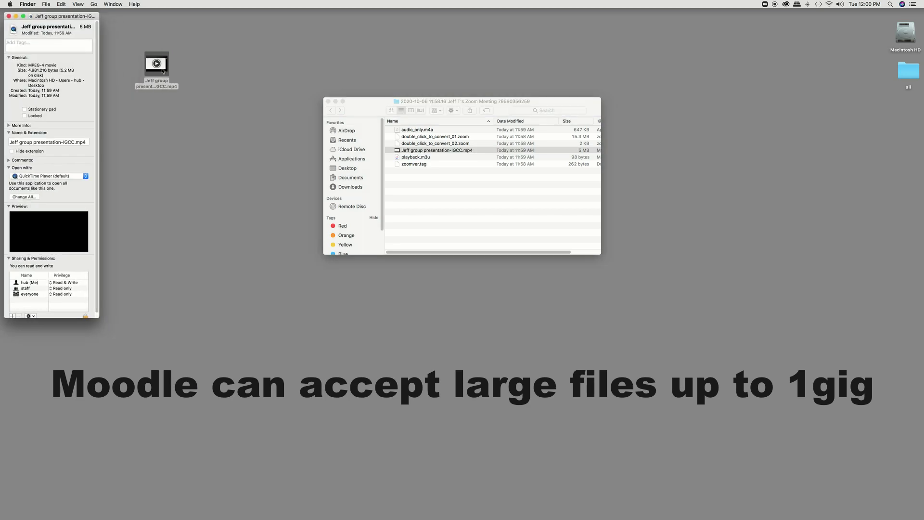
click(8, 16)
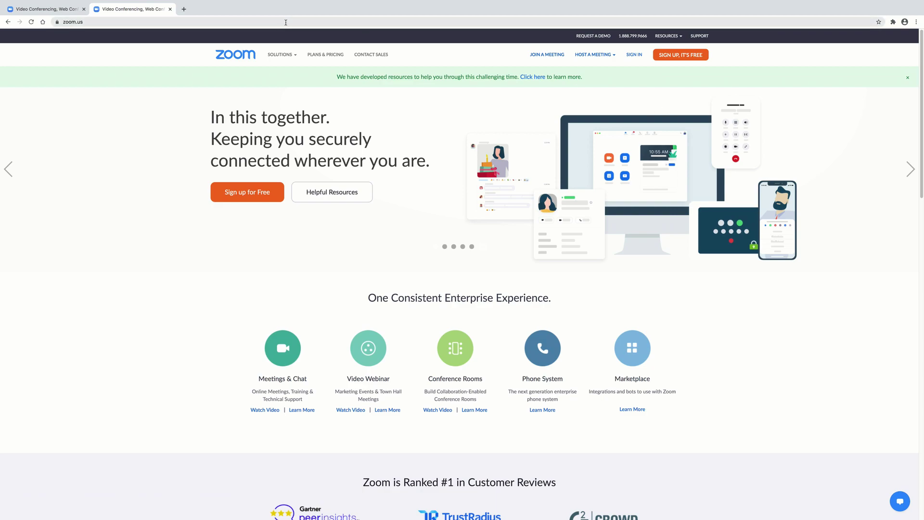
- Switch to the cambriancollege.zoom.us tab in Chrome
click(46, 9)
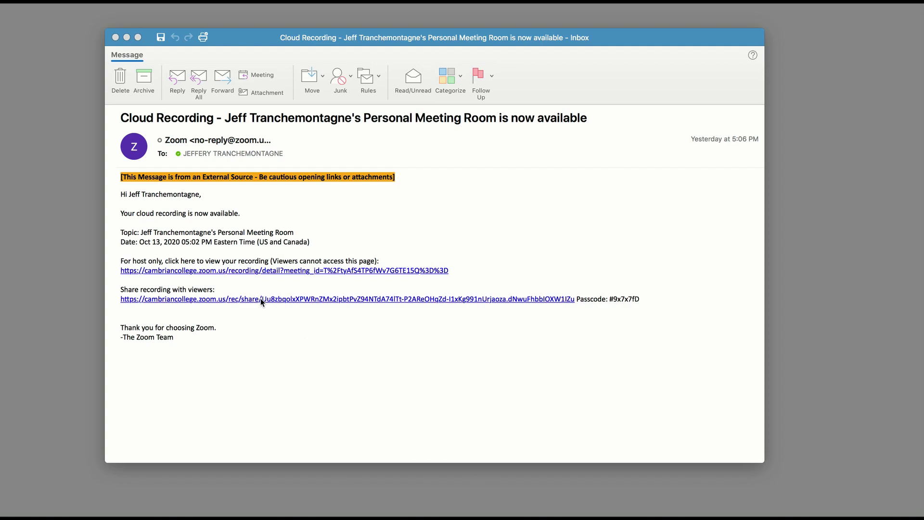
- Select the viewer share link and passcode in the cloud recording email
click(614, 300)
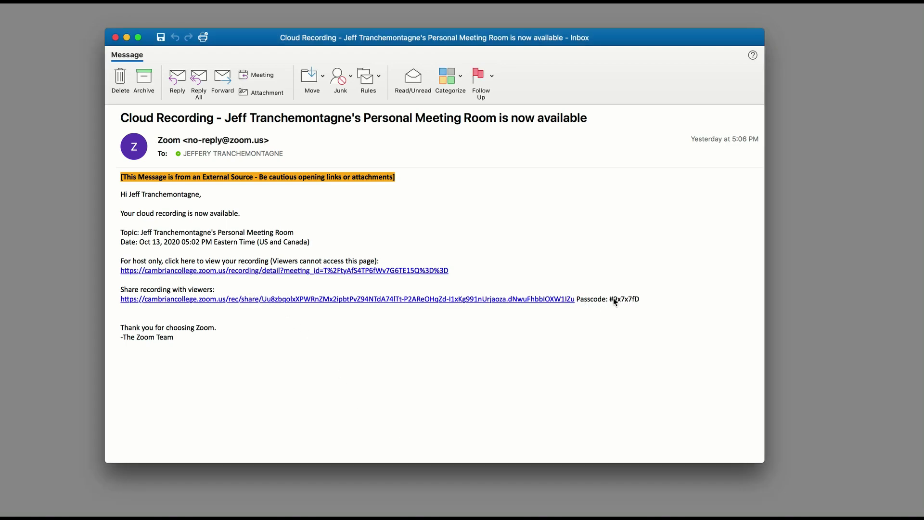
drag(119, 289, 675, 313)
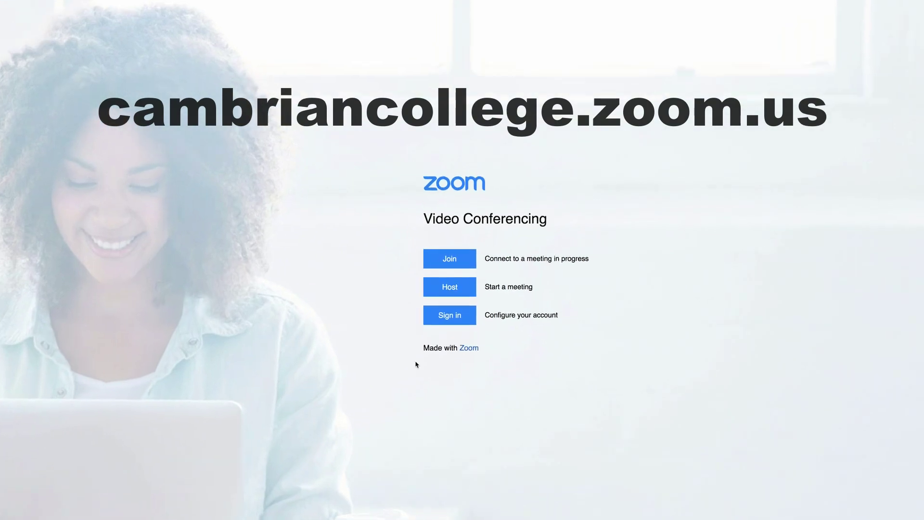
- Begin the college Zoom sign-in and rewrite the email address in the Microsoft sign-in field
click(458, 340)
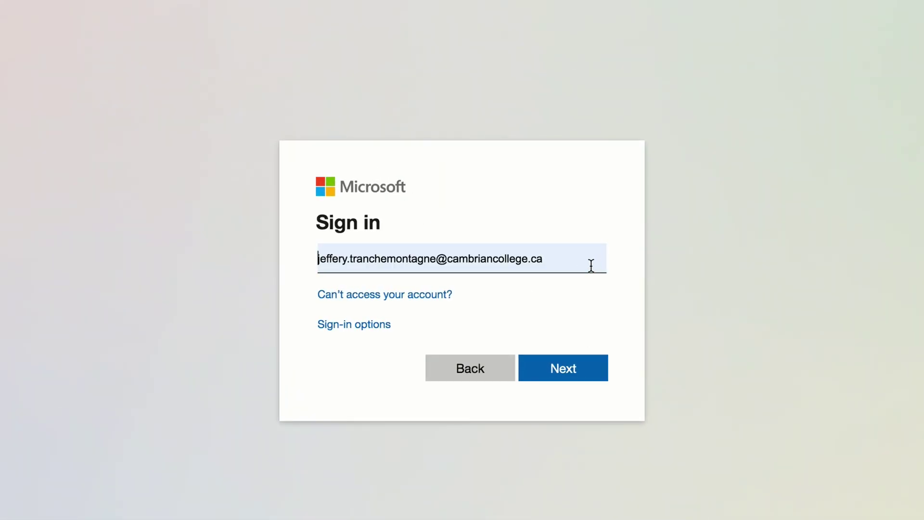
click(591, 264)
mouse_move(572, 258)
mouse_down()
mouse_move(462, 259)
mouse_move(587, 262)
mouse_up()
click(464, 260)
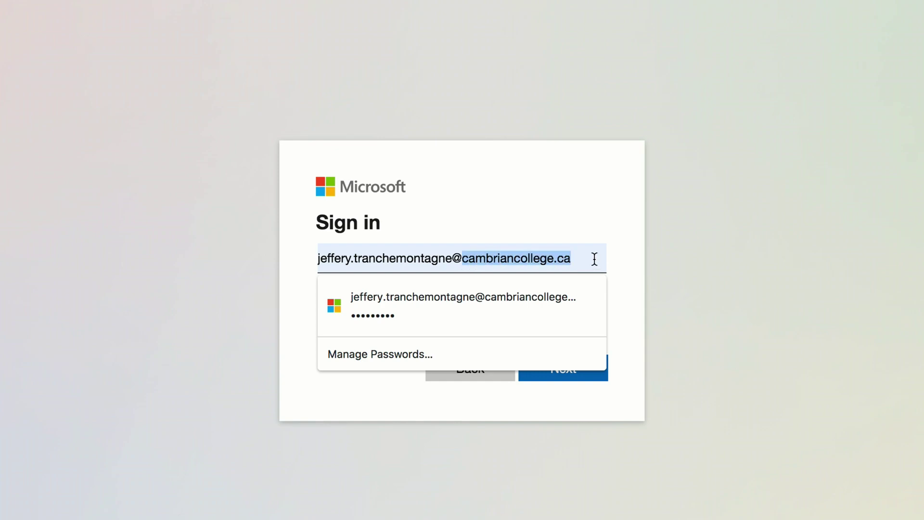
text(myca,)
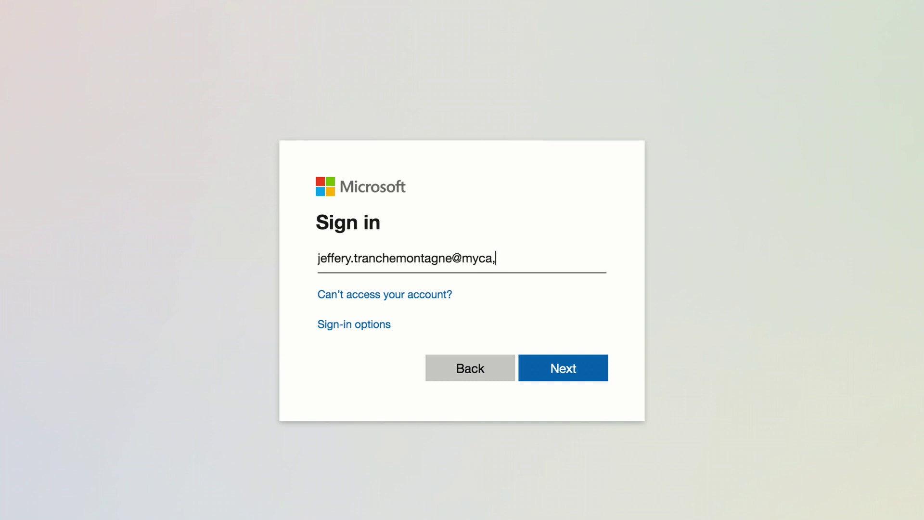
key(BackSpace)
text(mbrian.ca)
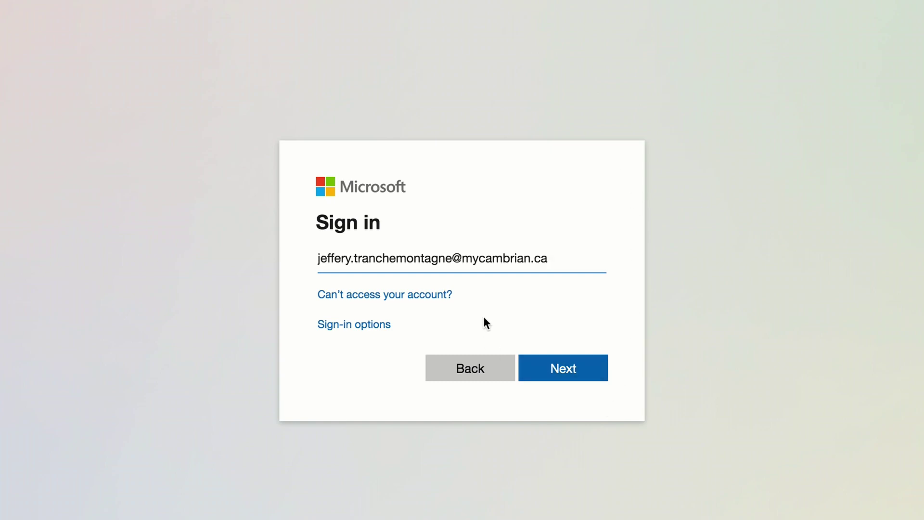
drag(452, 258, 302, 263)
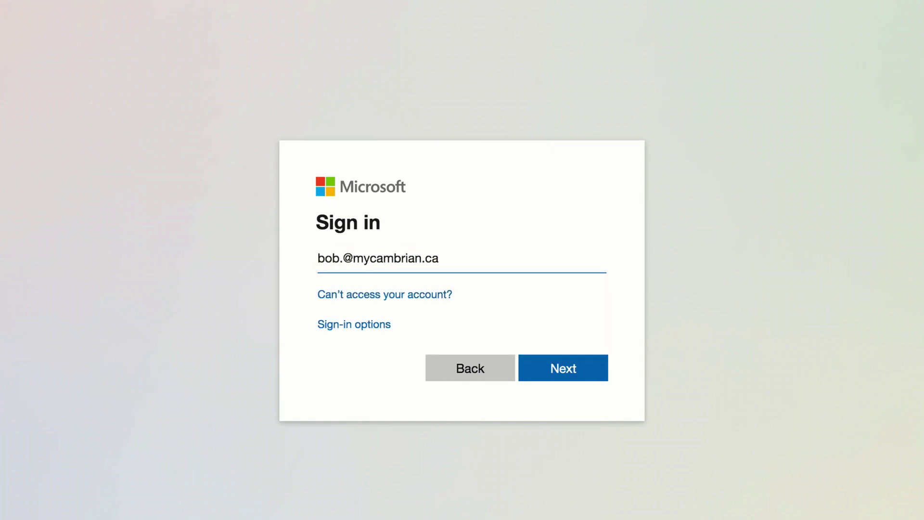
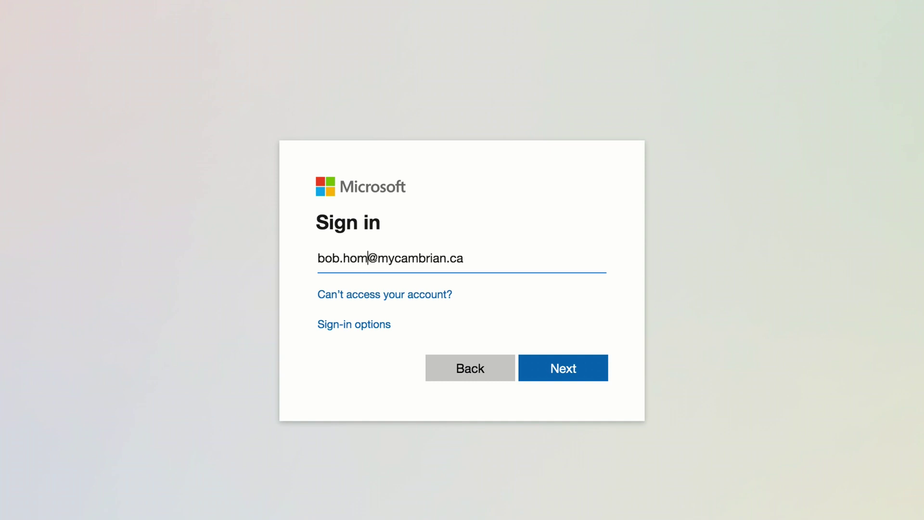
- Submit the username on the Microsoft sign-in page and dismiss the saved-password suggestions
click(370, 258)
drag(370, 257, 312, 259)
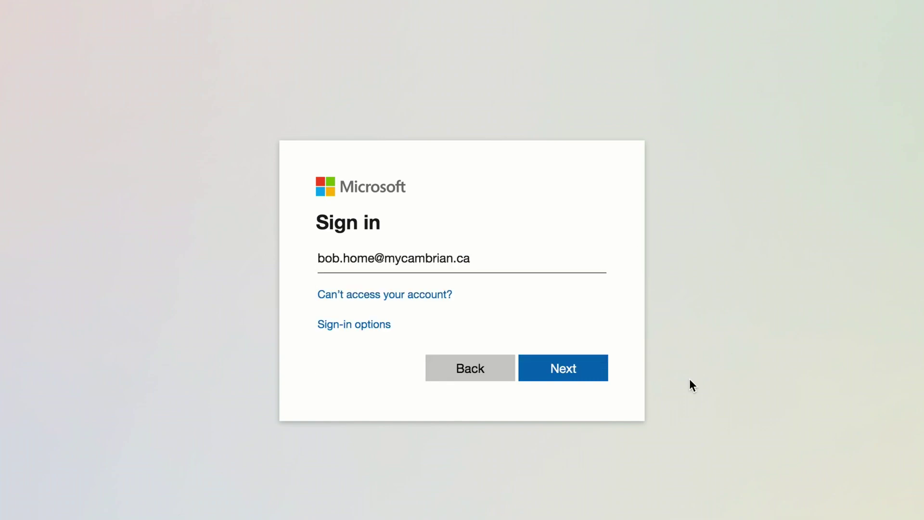
click(572, 369)
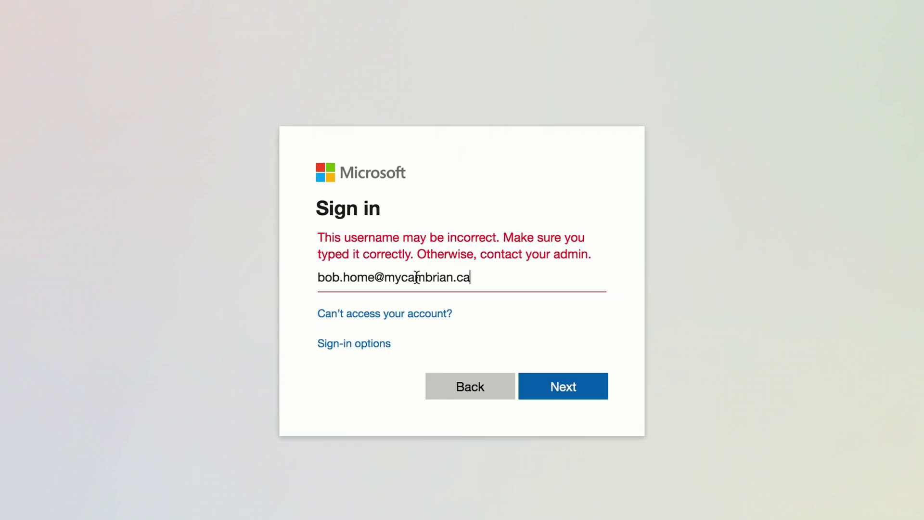
drag(374, 277, 315, 276)
click(481, 281)
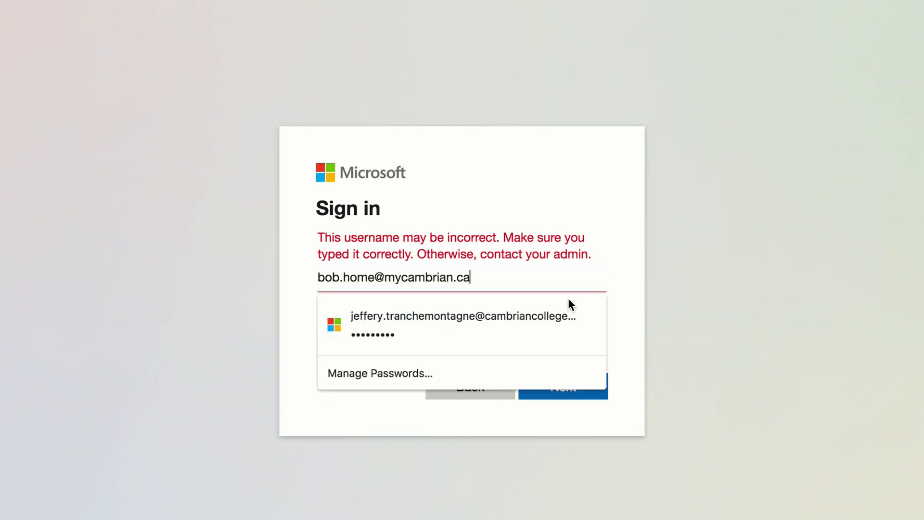
click(906, 283)
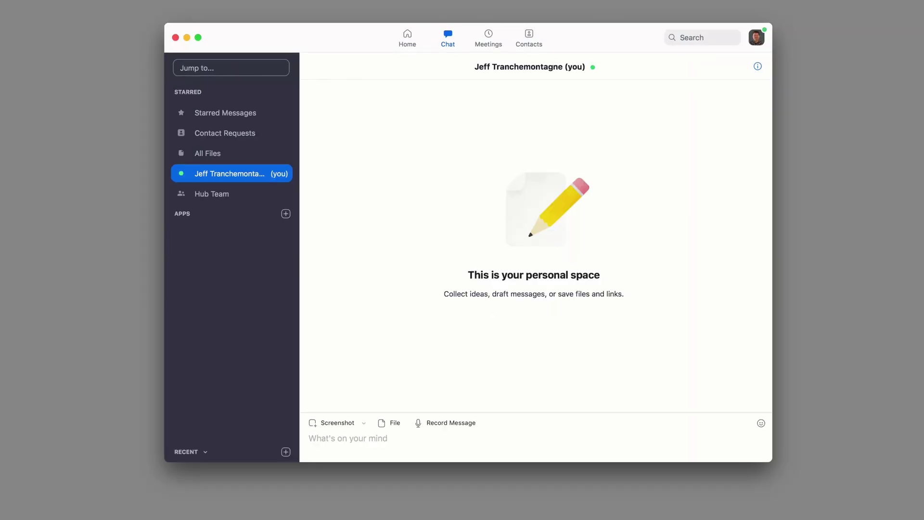
- Start a new meeting from the Zoom home screen and move its window up-left
click(403, 36)
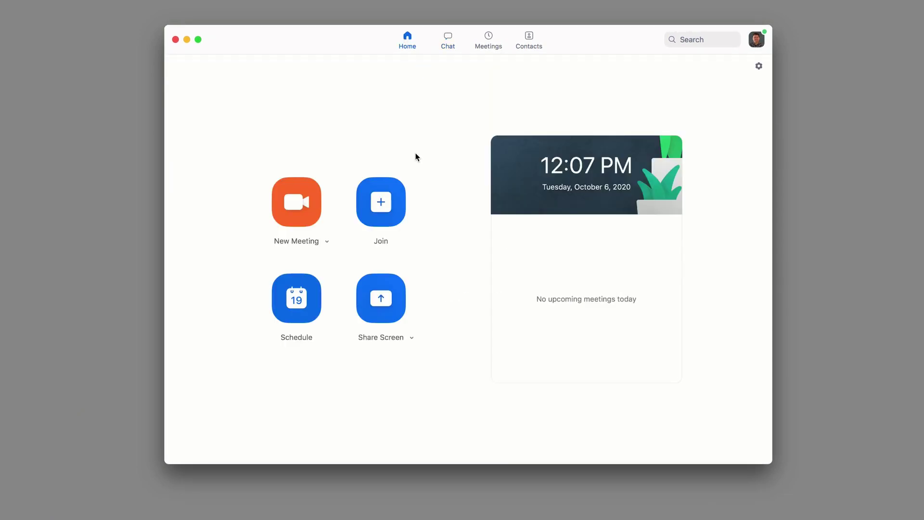
click(296, 200)
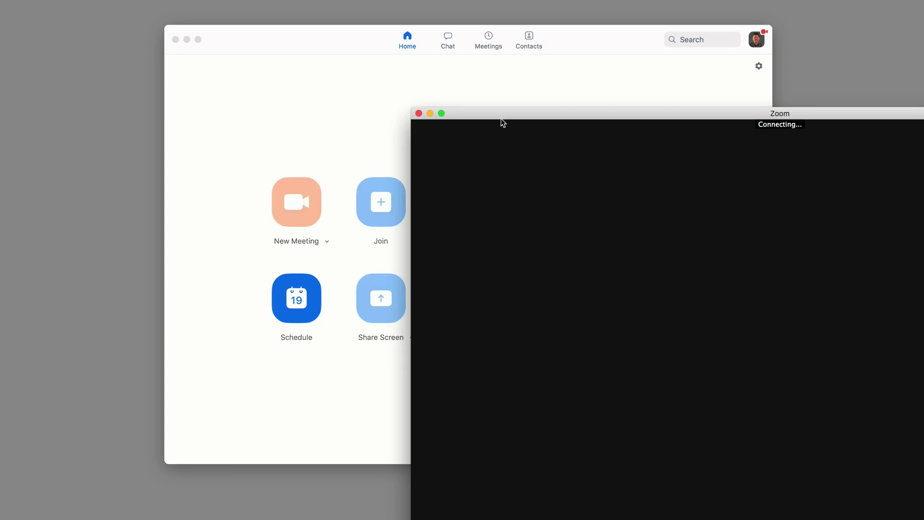
drag(501, 122, 233, 31)
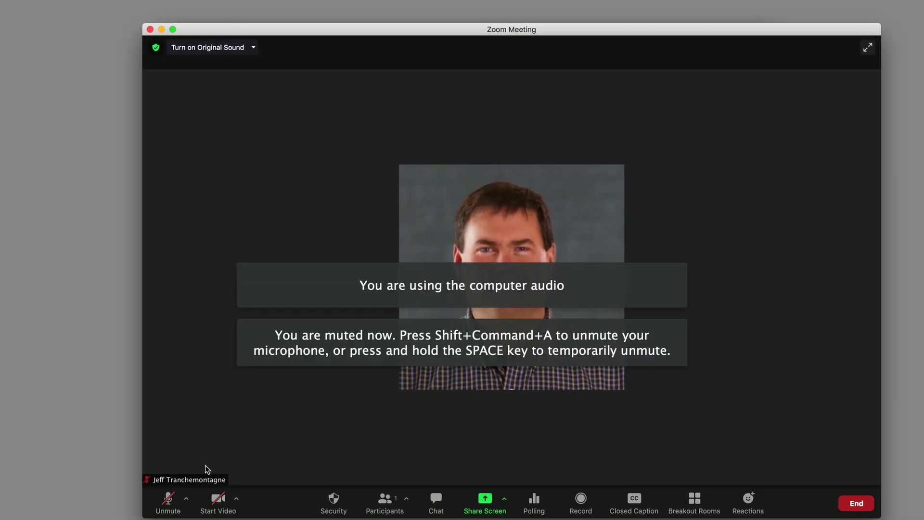
- Turn the camera on and back off, then open and close the screen-sharing choices
click(224, 503)
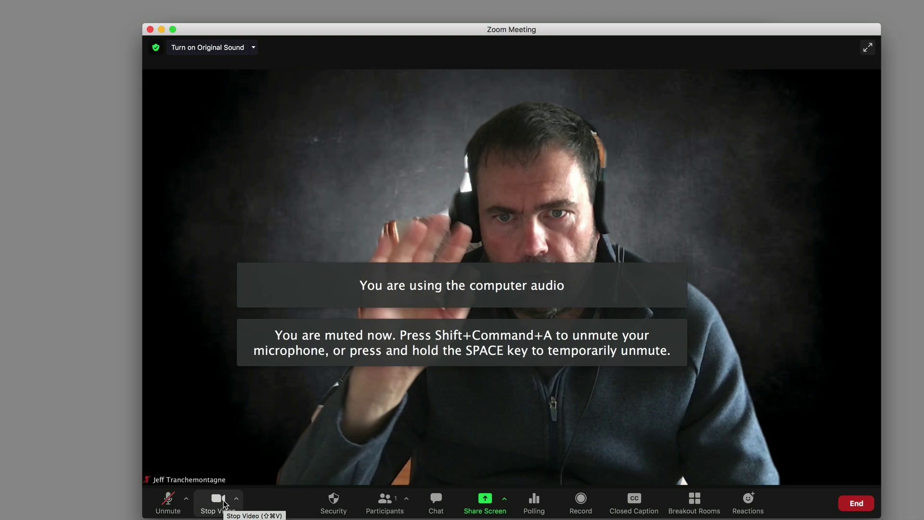
click(223, 502)
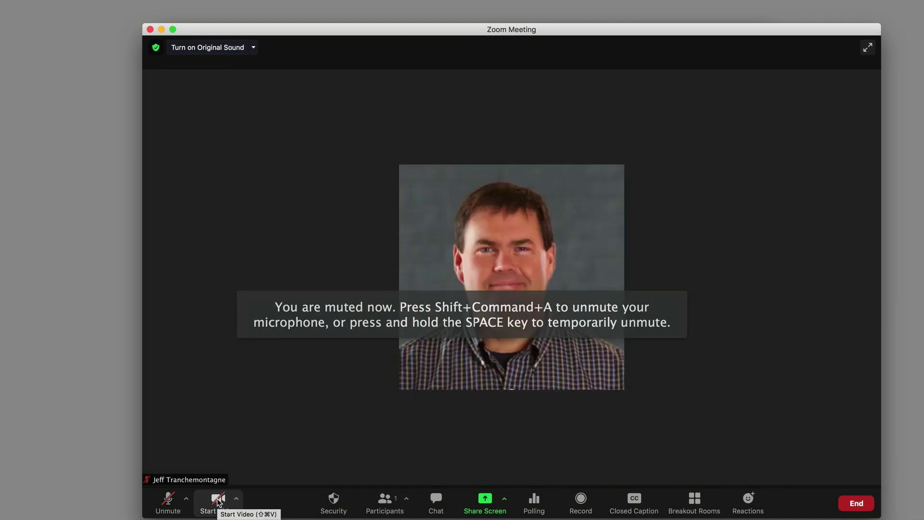
click(486, 500)
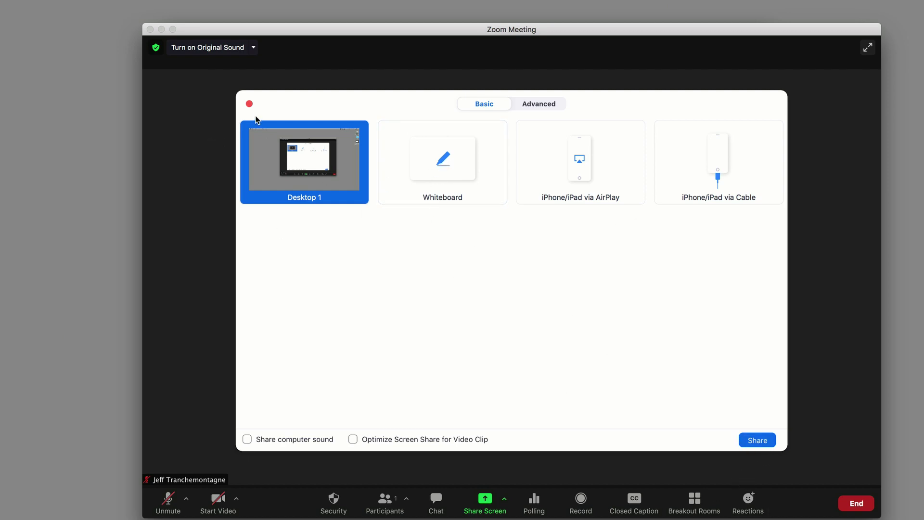
click(250, 104)
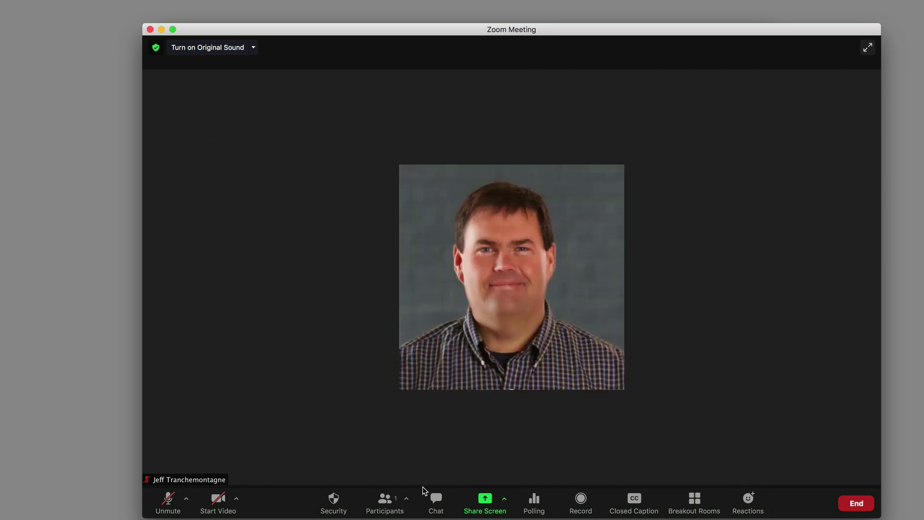
- Record the meeting to the cloud, choosing Record Without Audio while muted
click(586, 503)
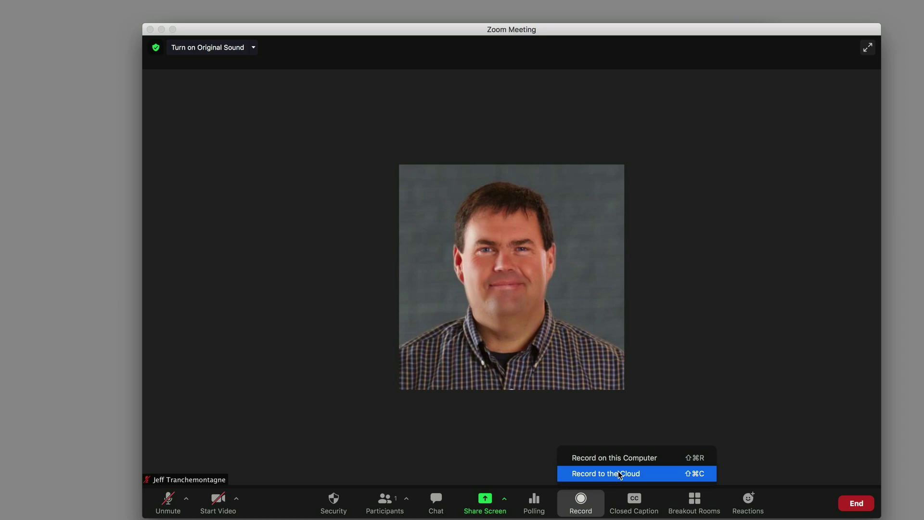
click(618, 473)
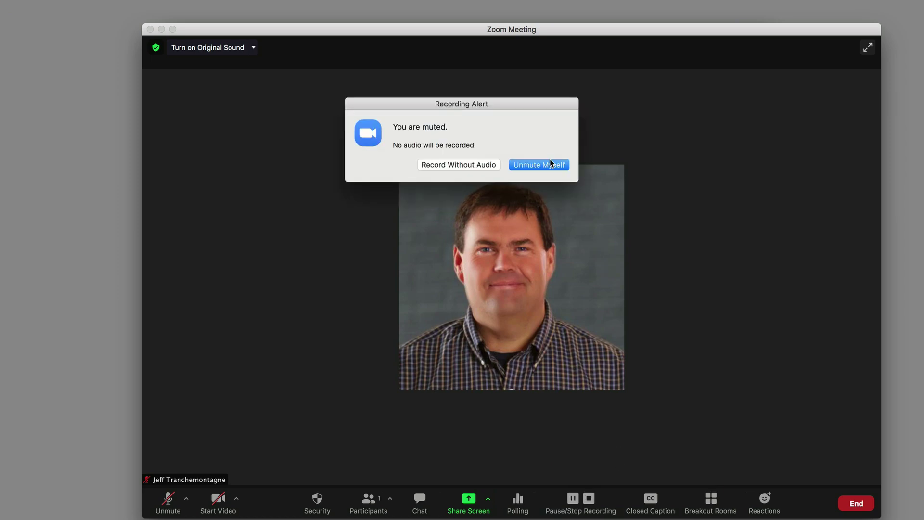
click(469, 166)
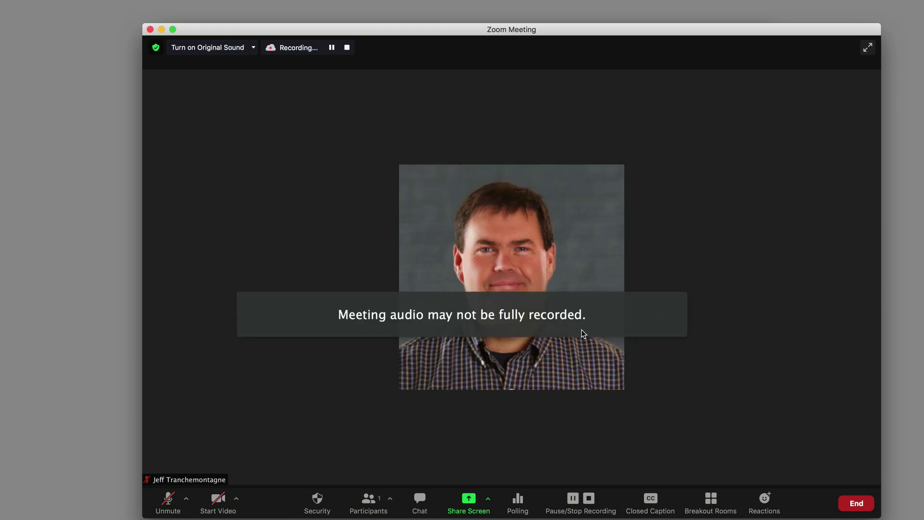
- Turn the camera on, open and close screen sharing, then stop the cloud recording
click(216, 502)
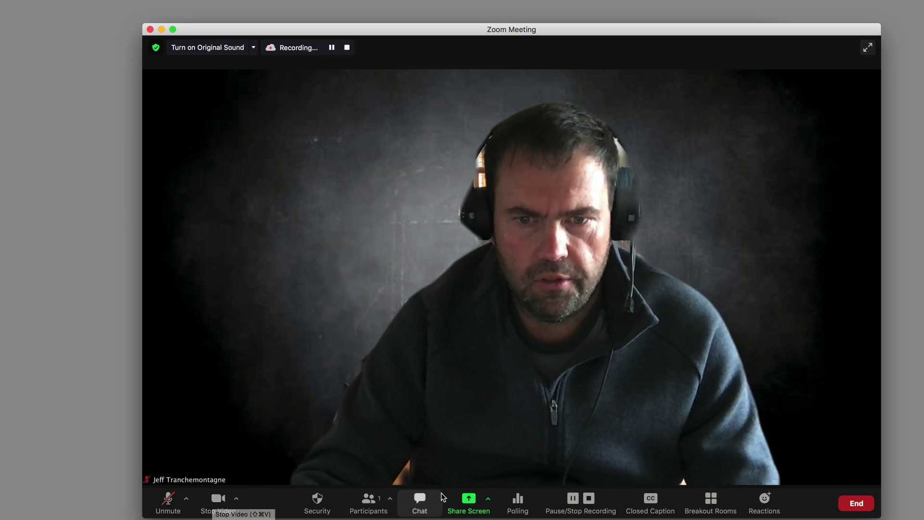
click(469, 500)
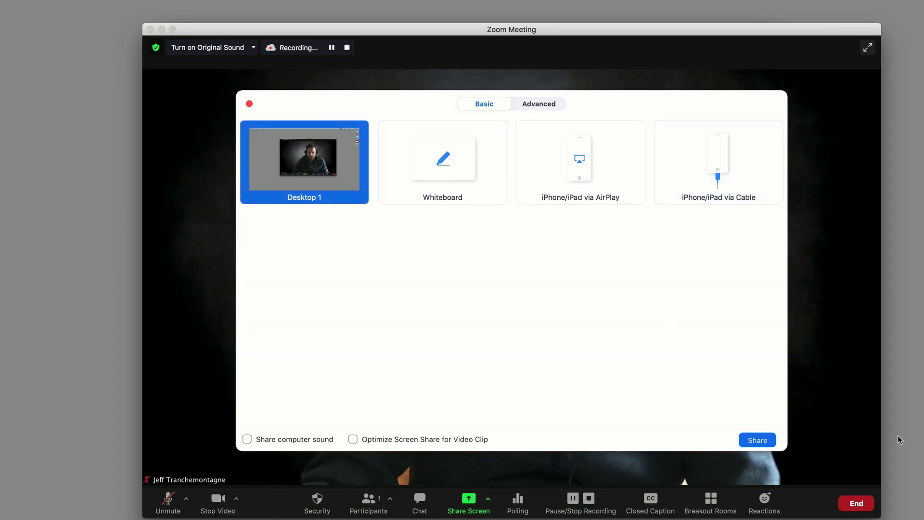
click(756, 439)
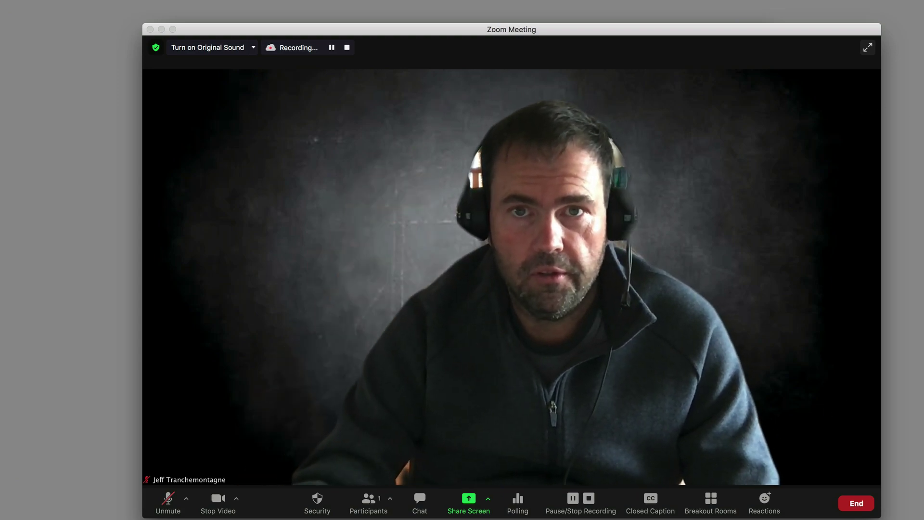
click(590, 501)
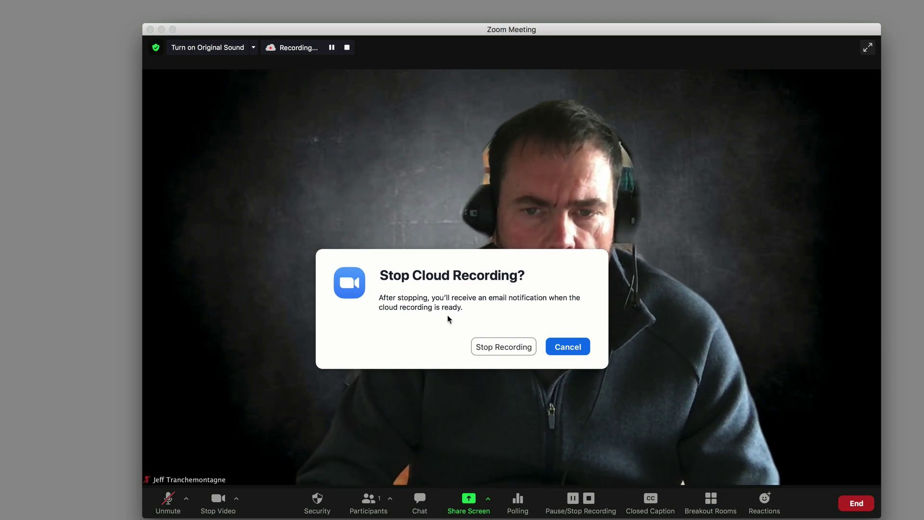
click(495, 347)
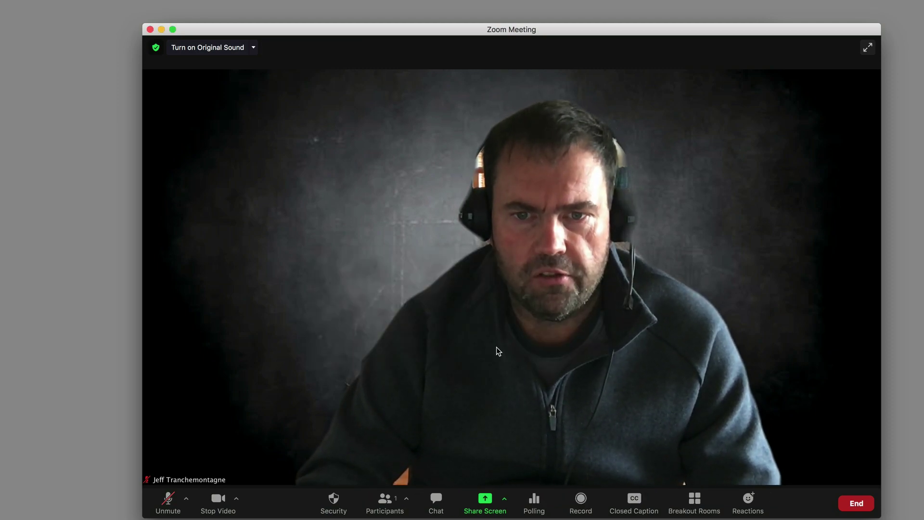
- End the meeting for everyone, then select the viewer share link and passcode in the cloud-recording email
click(855, 503)
click(827, 443)
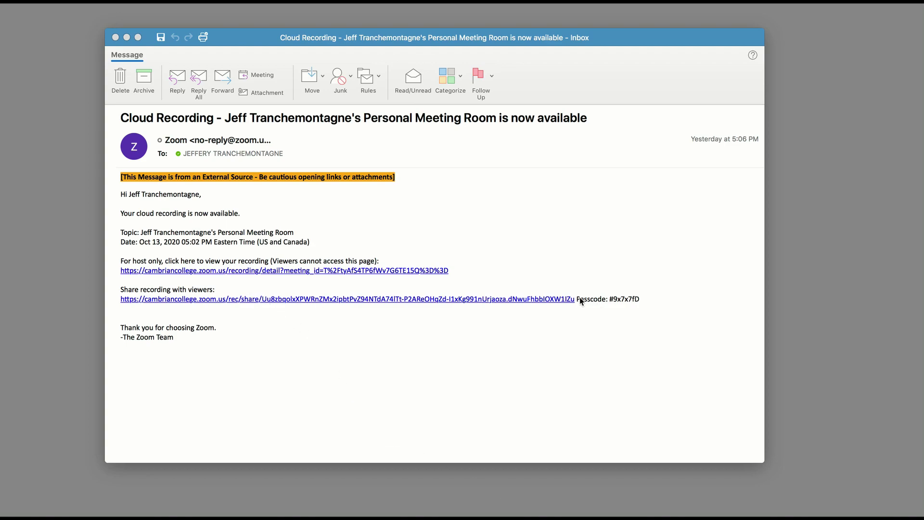
click(647, 304)
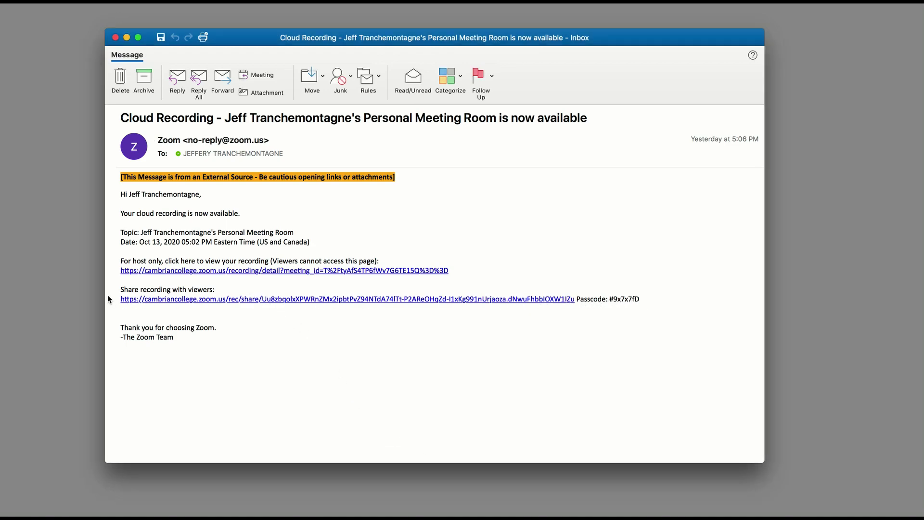
drag(120, 286, 683, 326)
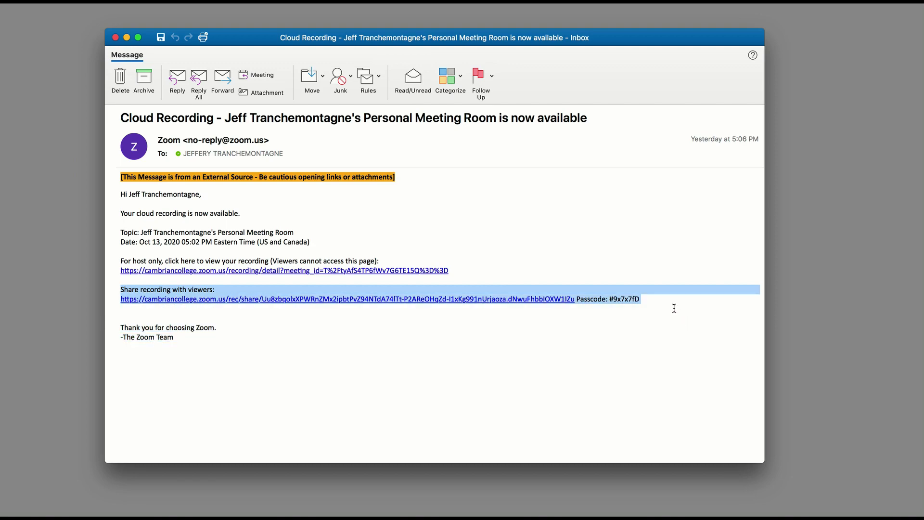